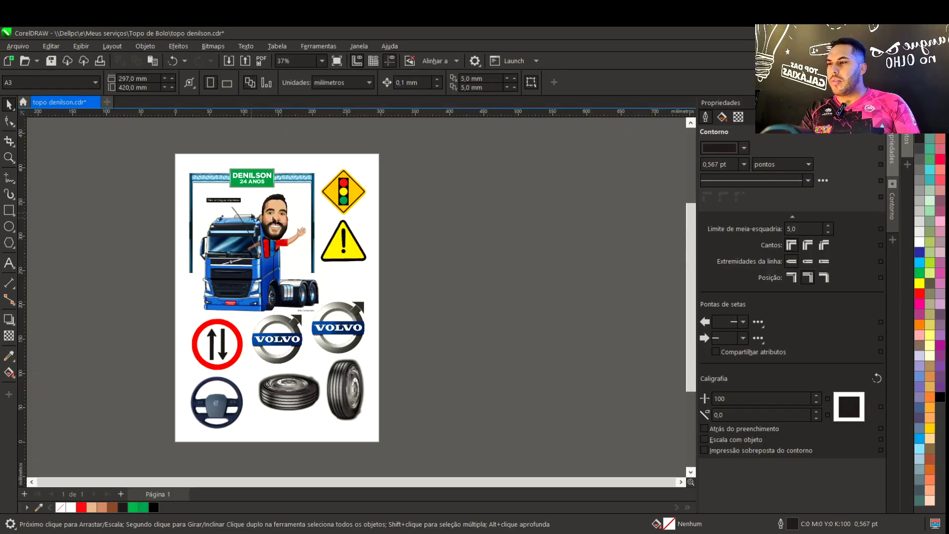
Look over the cake-topper layout, from the gantry and truck to the road signs, logos, tyres and steering wheel
scroll(366, 299, up, 2)
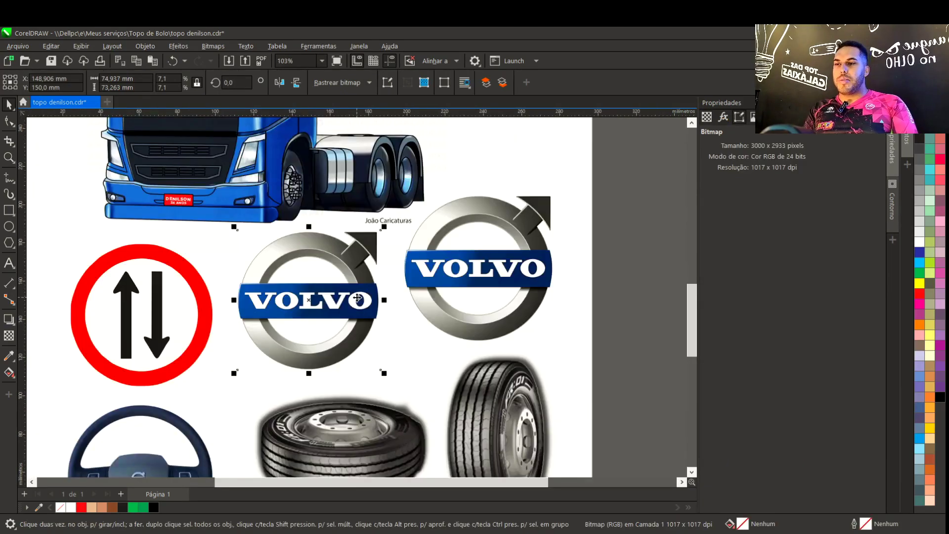
scroll(346, 307, down, 3)
scroll(357, 297, up, 3)
scroll(357, 297, down, 3)
click(502, 292)
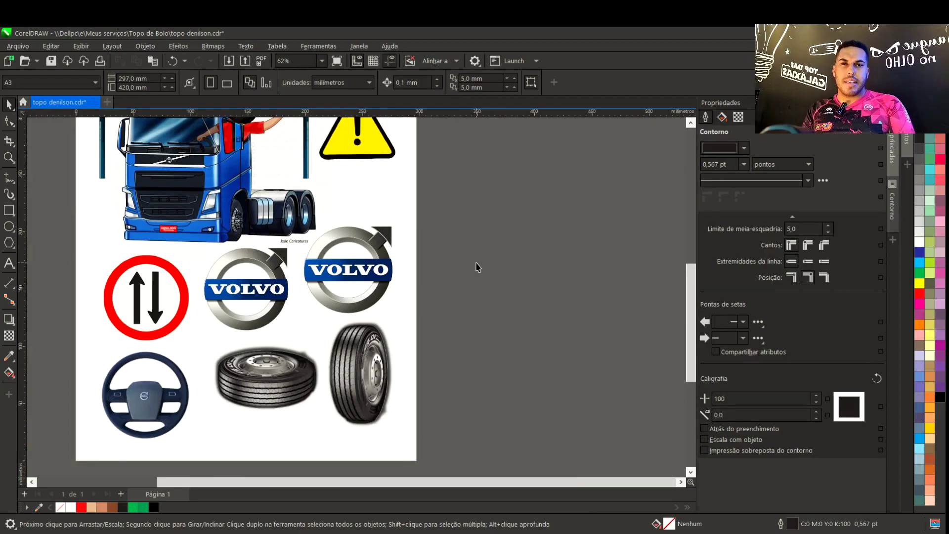
drag(479, 267, 509, 280)
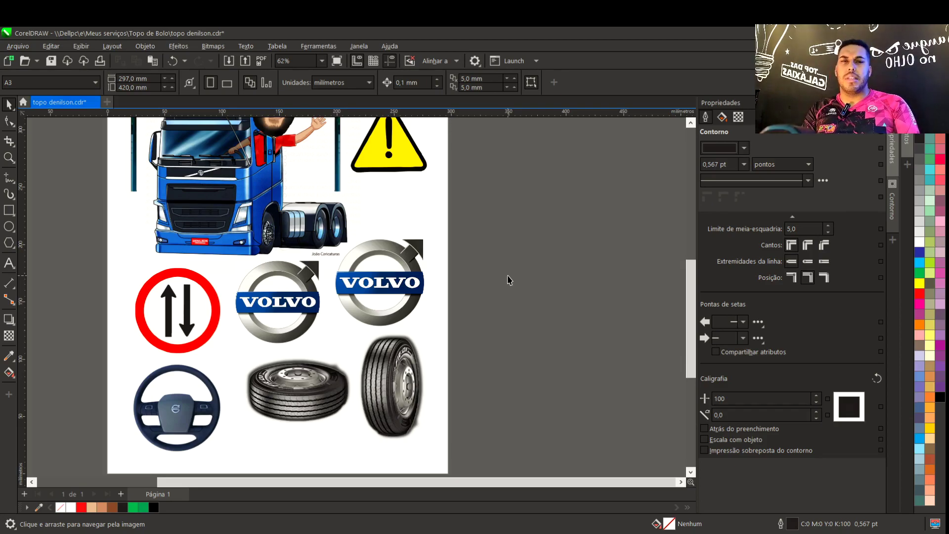
drag(509, 280, 542, 303)
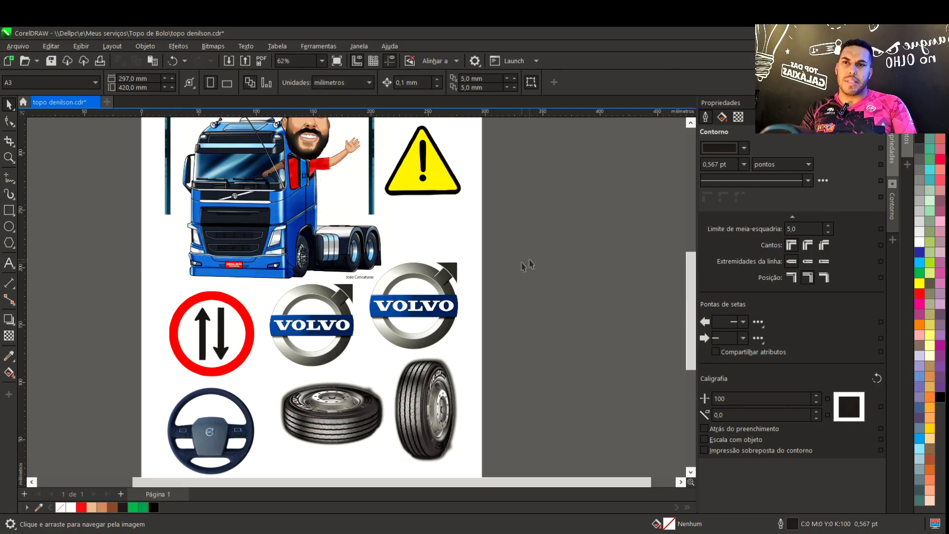
drag(515, 269, 550, 282)
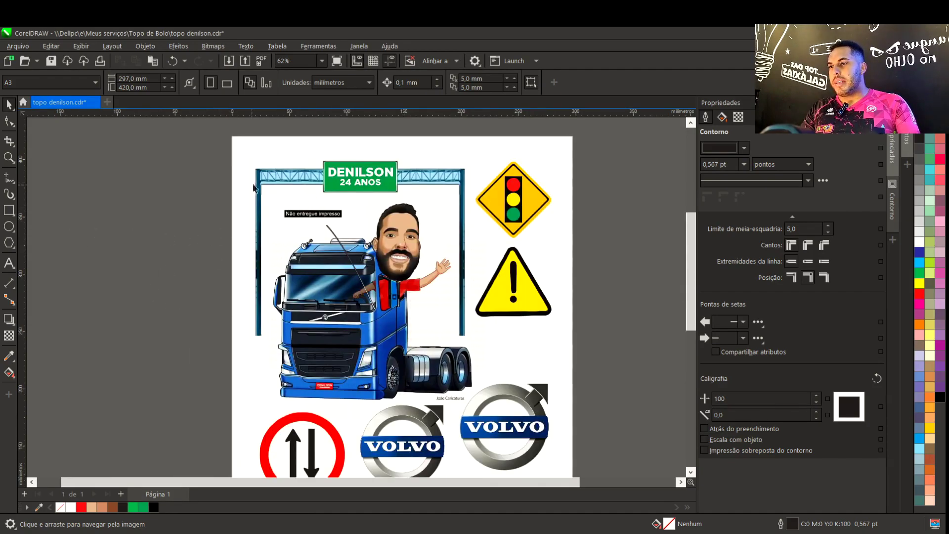
click(255, 185)
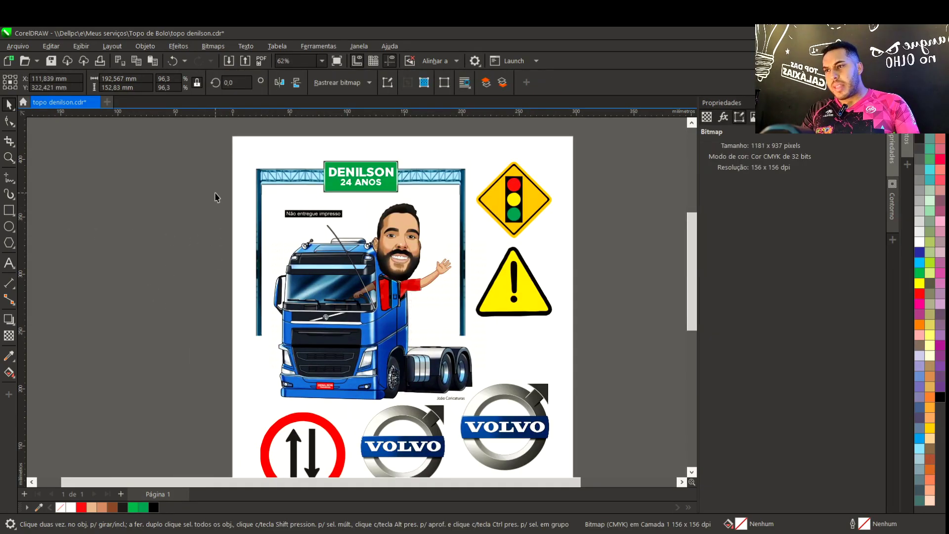
click(215, 192)
drag(586, 307, 617, 185)
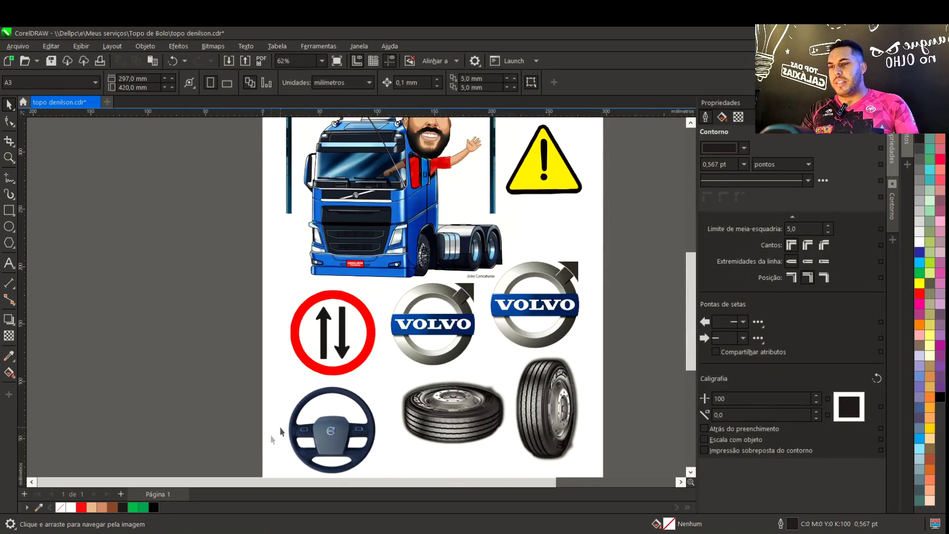
click(100, 531)
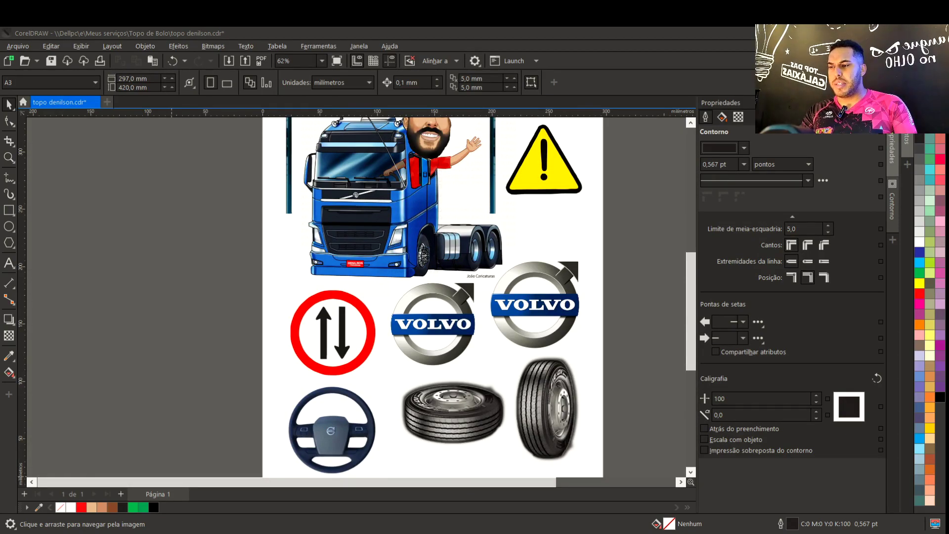
scroll(278, 282, down, 1)
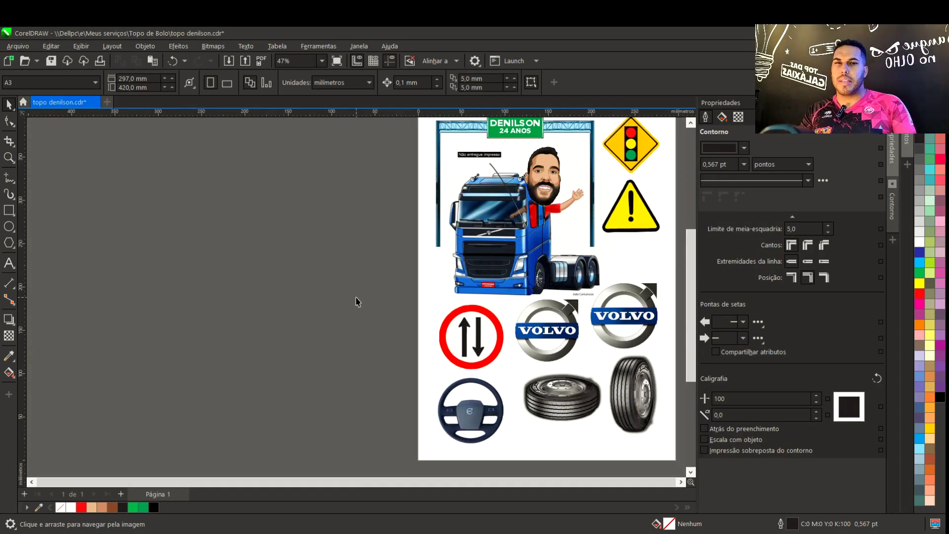
drag(554, 291, 386, 291)
scroll(357, 300, up, 2)
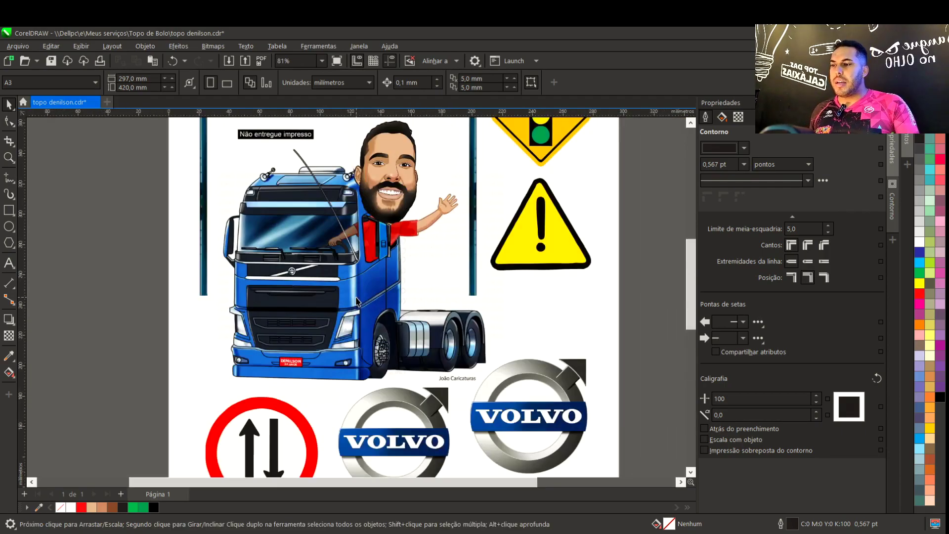
scroll(357, 300, down, 1)
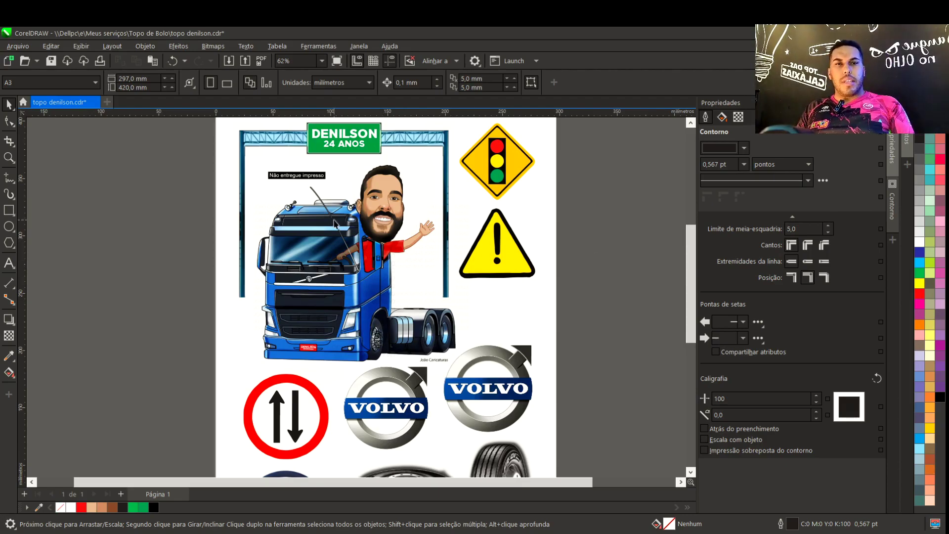
Examine the gantry image around the truck and the green name sign placed on it
click(334, 246)
scroll(335, 246, down, 1)
scroll(341, 222, up, 4)
shift+click(353, 181)
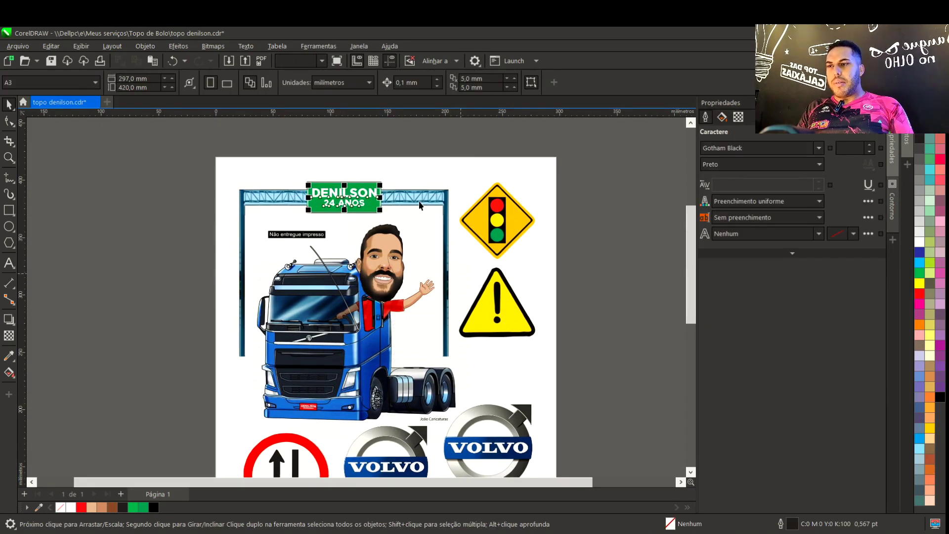
scroll(297, 247, down, 1)
scroll(247, 298, up, 2)
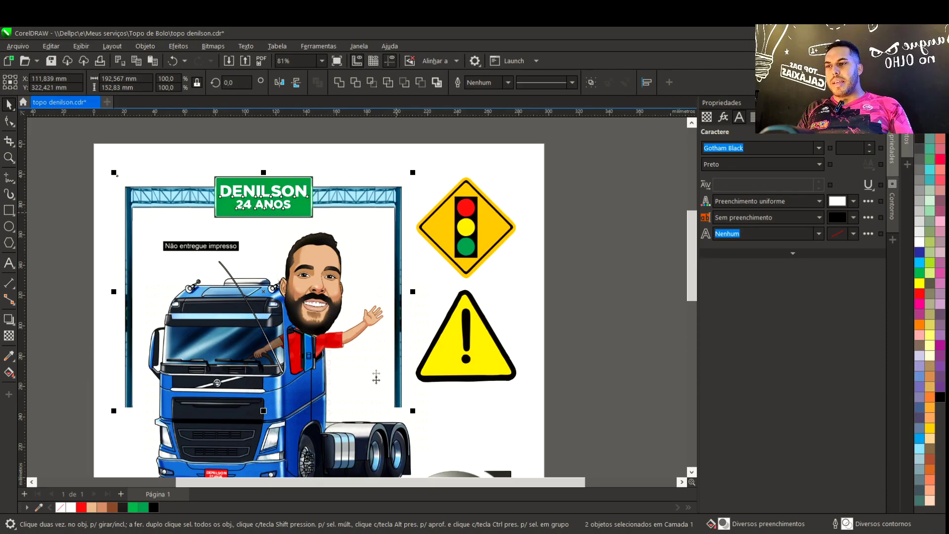
click(606, 278)
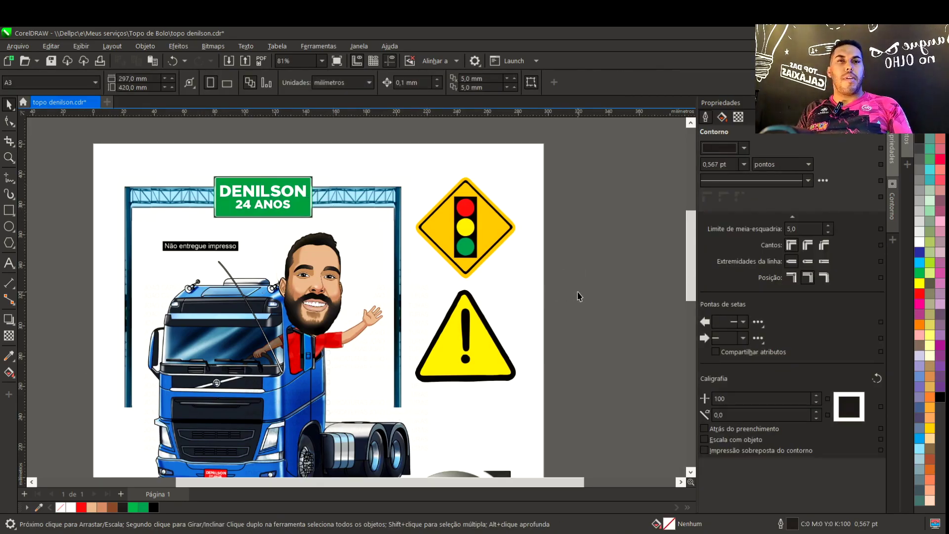
drag(574, 298, 614, 282)
click(458, 204)
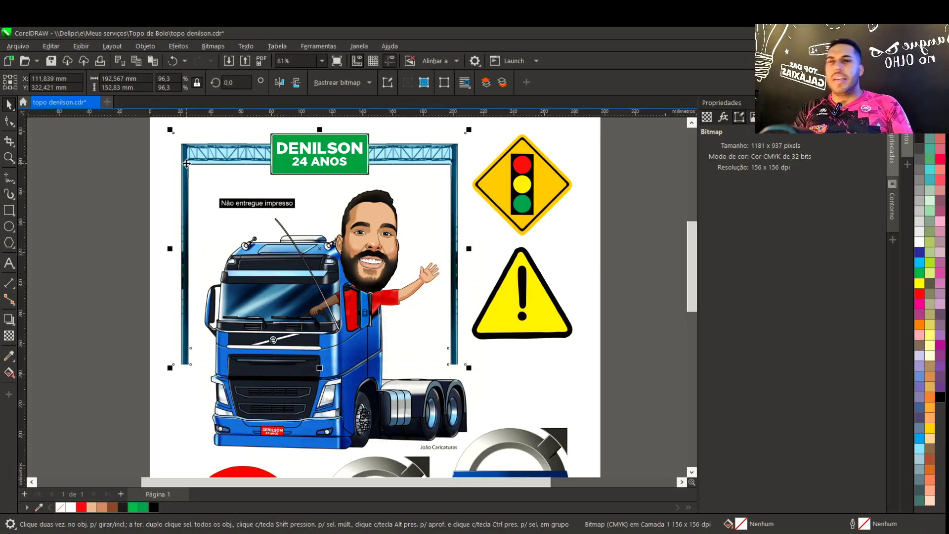
click(125, 222)
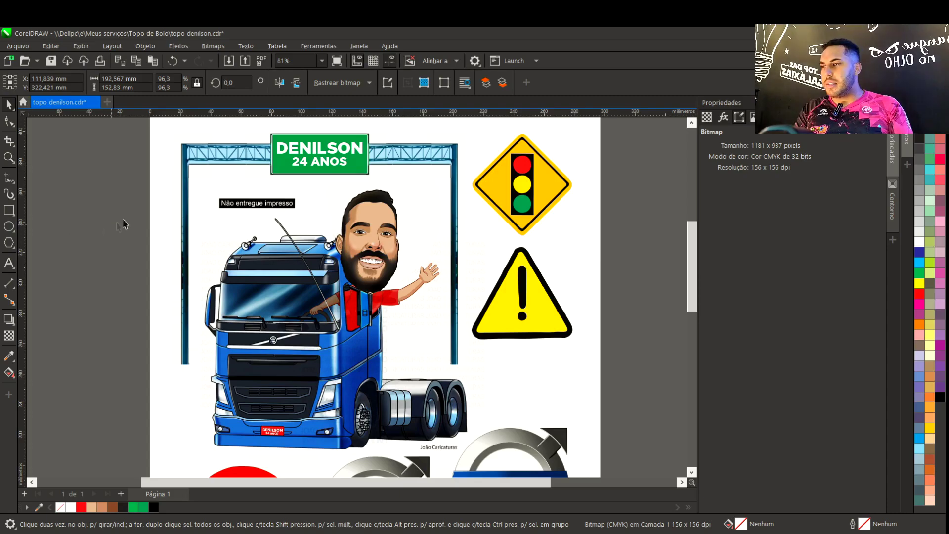
Trace the gantry bitmap into a group of vector shapes
click(225, 154)
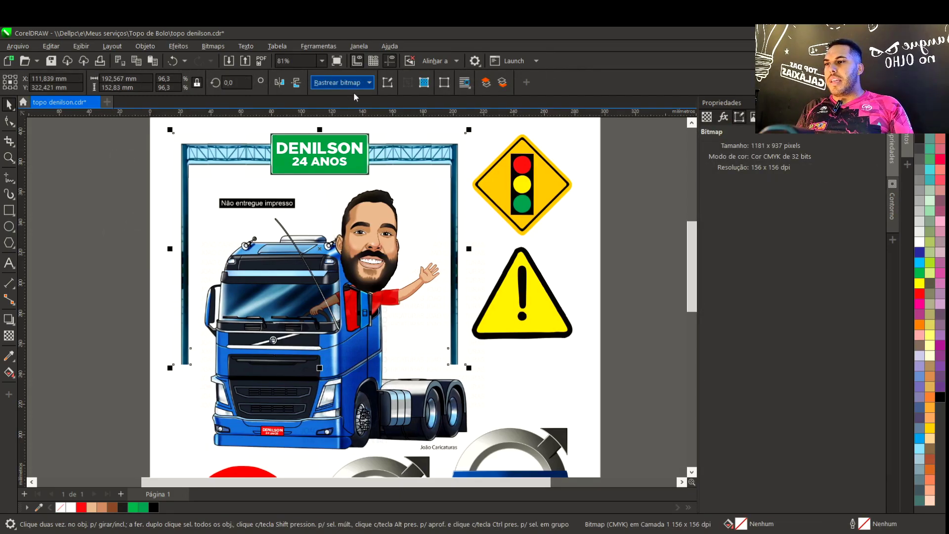
click(354, 93)
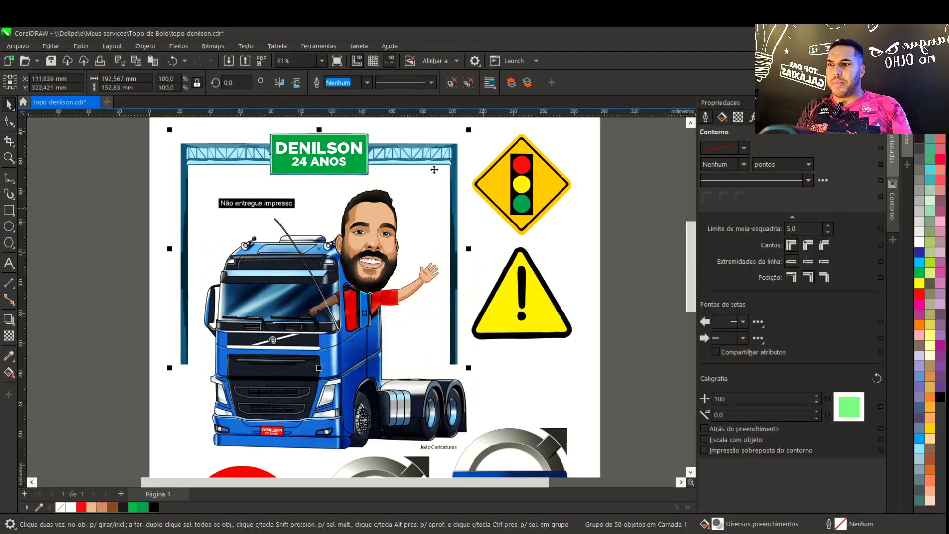
scroll(435, 168, up, 2)
scroll(448, 295, down, 2)
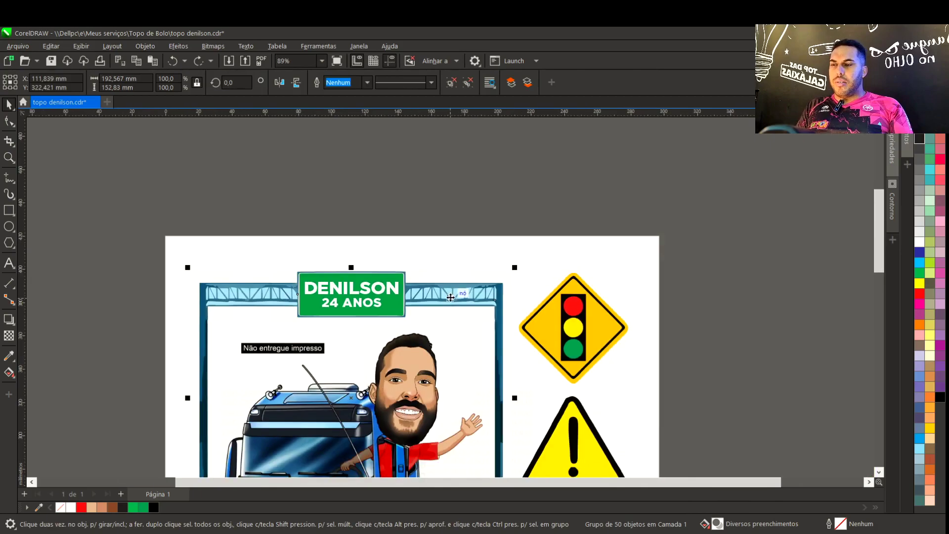
Fill the traced gantry group with black and move it onto the empty area left of the page
click(919, 140)
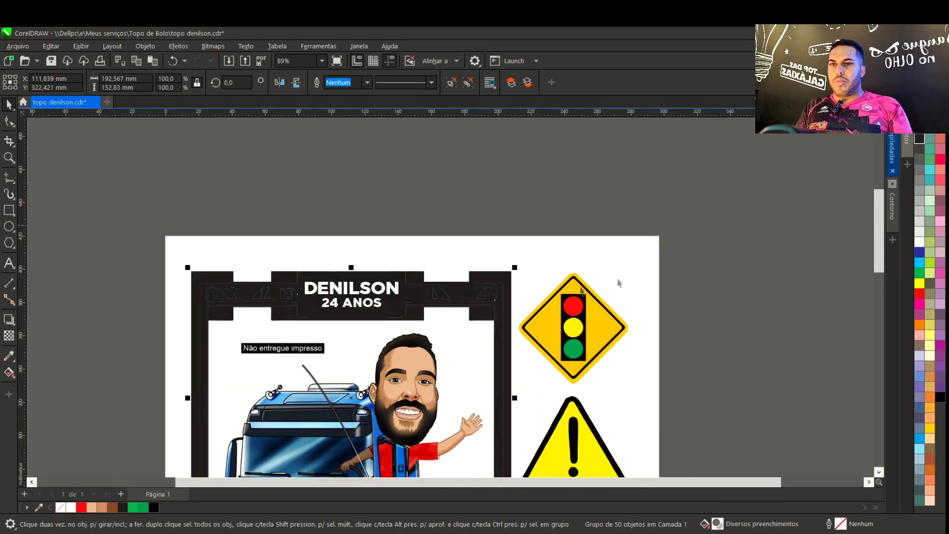
drag(474, 290, 486, 129)
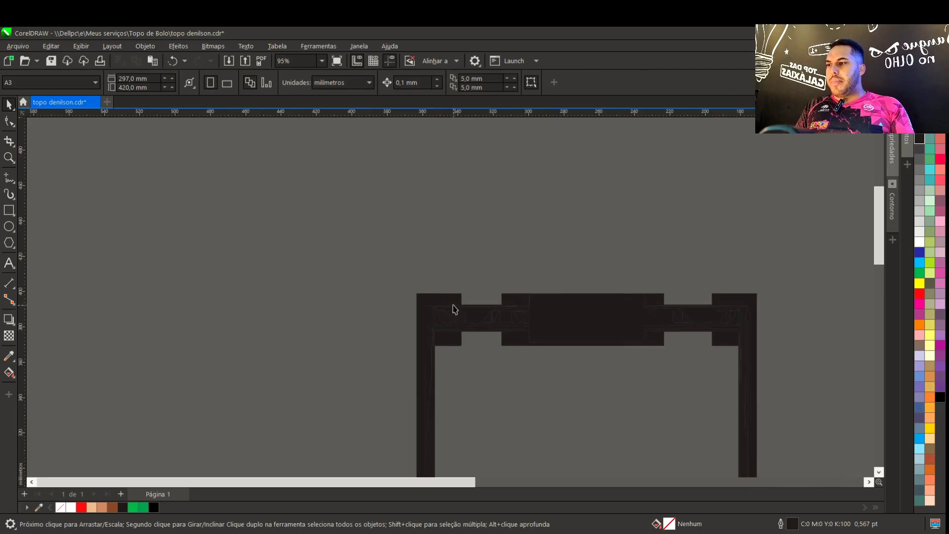
Ungroup the black gantry tracing and delete the excess background pieces around the outside and below the beam
click(453, 298)
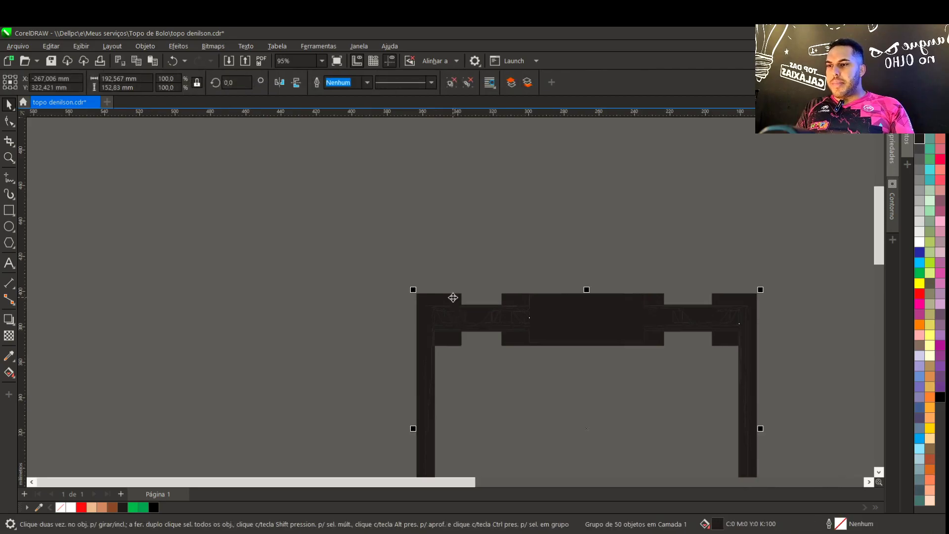
key(ctrl+u)
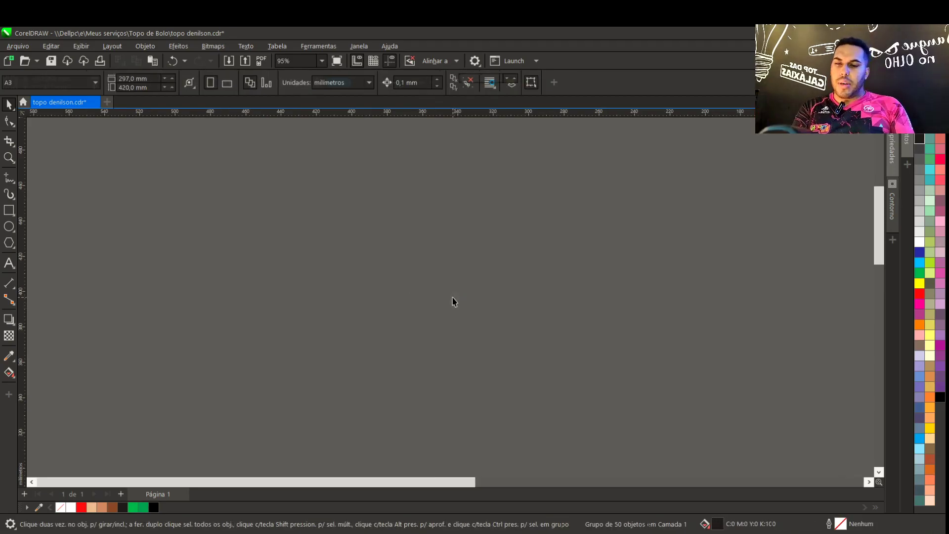
click(455, 296)
key(Delete)
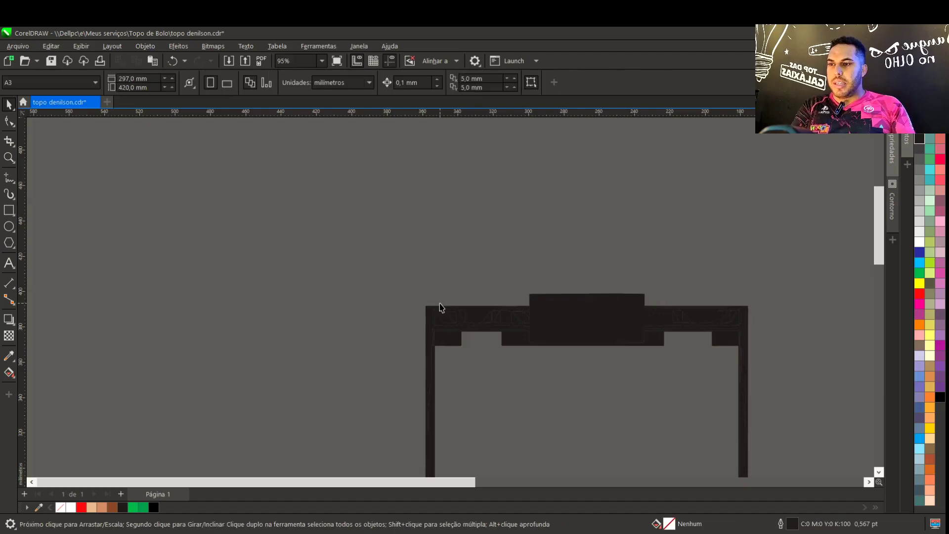
click(537, 344)
key(Delete)
Lay all the black gantry pieces over the original gantry as the front objects, and move them back out left of the page
key(F3)
drag(514, 373, 267, 173)
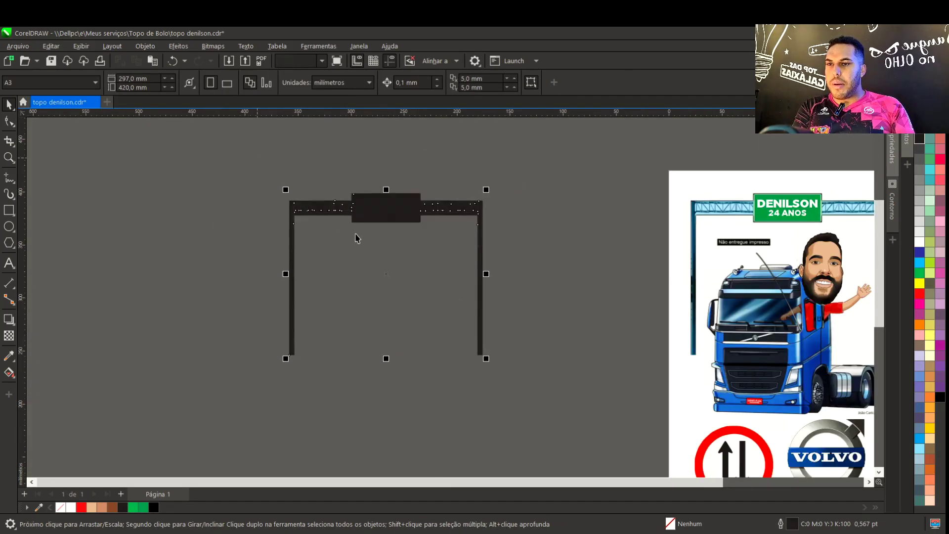
drag(390, 212, 788, 208)
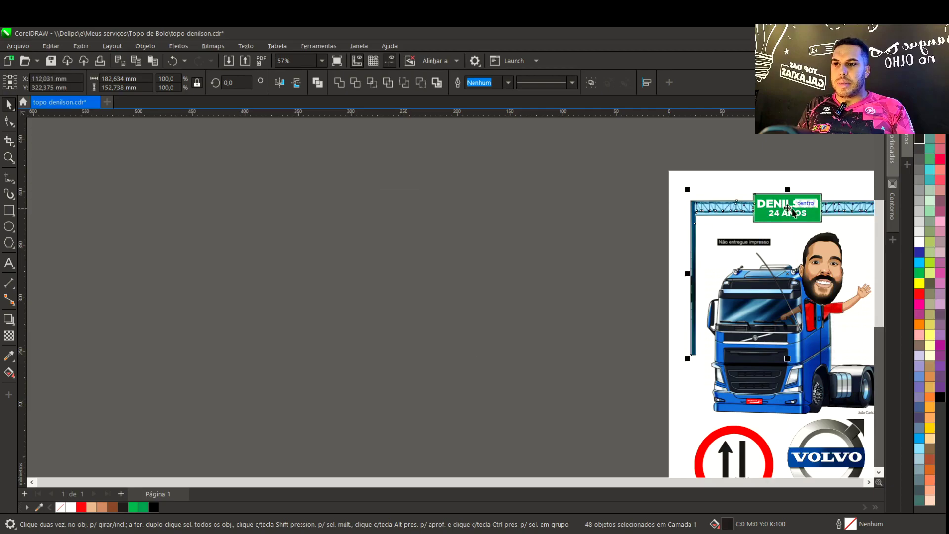
scroll(789, 208, up, 2)
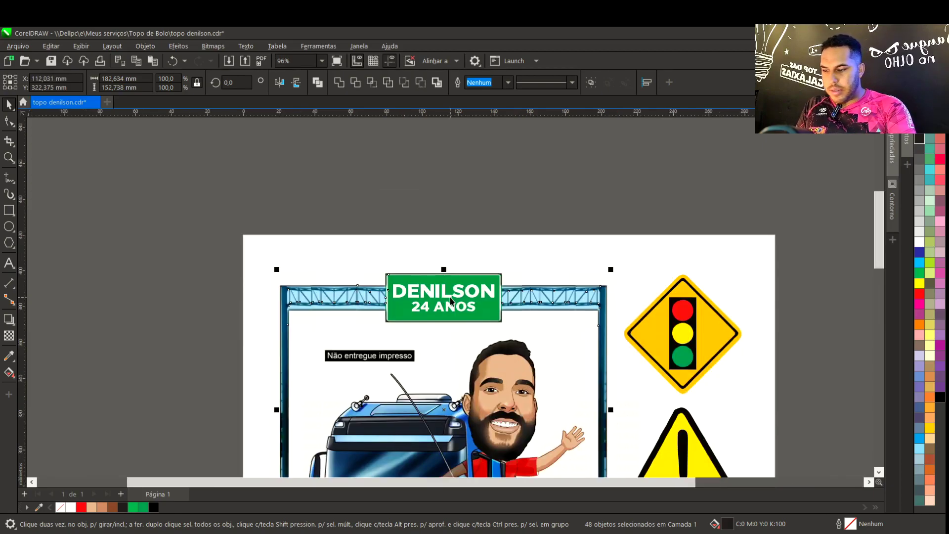
scroll(450, 297, down, 3)
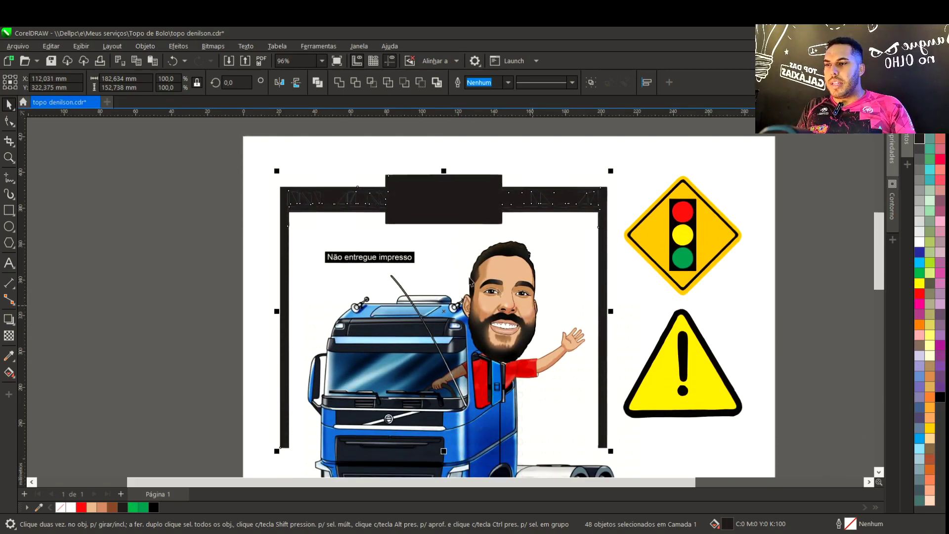
scroll(393, 341, down, 1)
drag(462, 290, 131, 288)
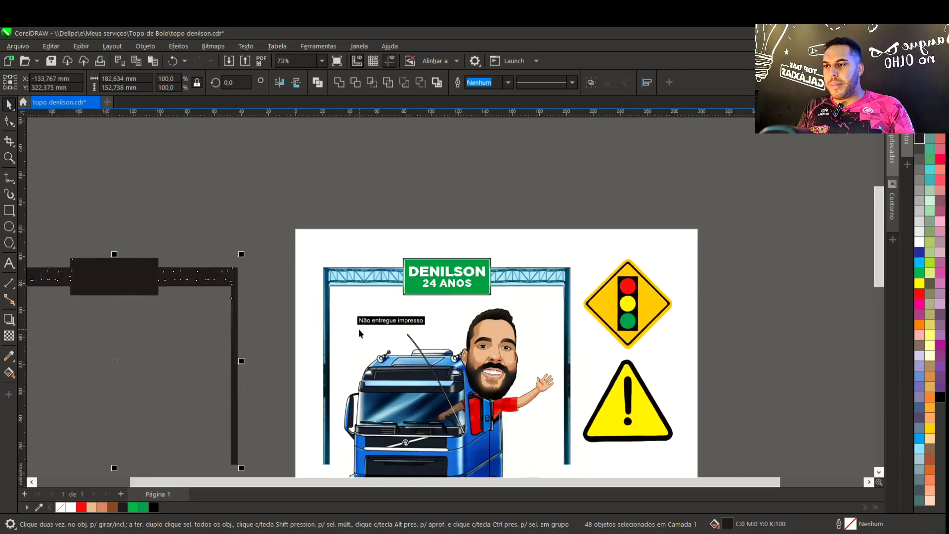
scroll(449, 298, up, 2)
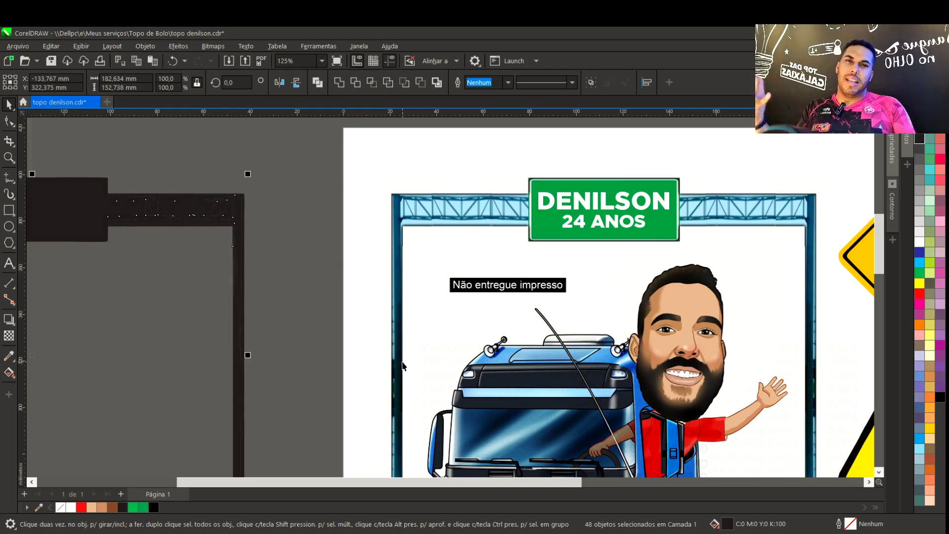
scroll(449, 296, down, 2)
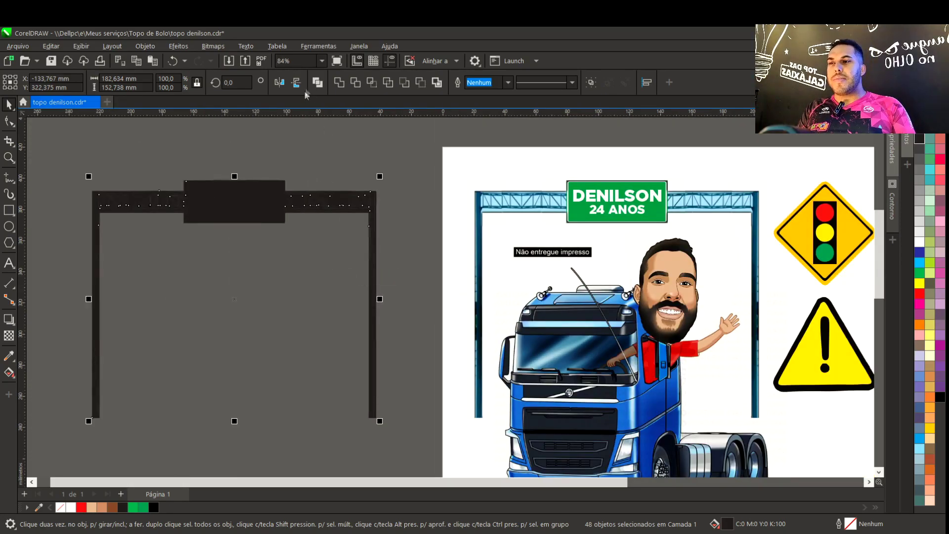
Weld the black gantry pieces into one shape and break the curve apart to fill the truss openings
click(338, 84)
scroll(445, 287, up, 3)
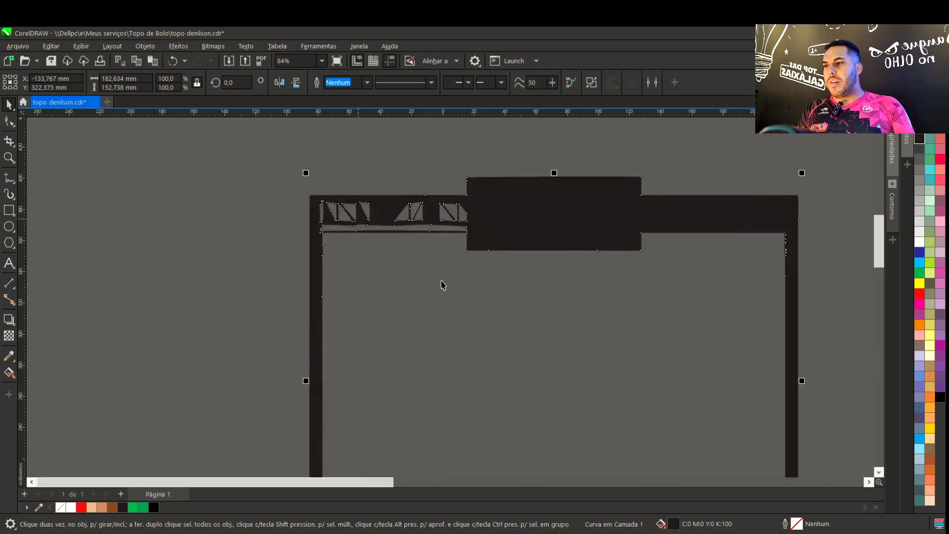
scroll(452, 289, up, 1)
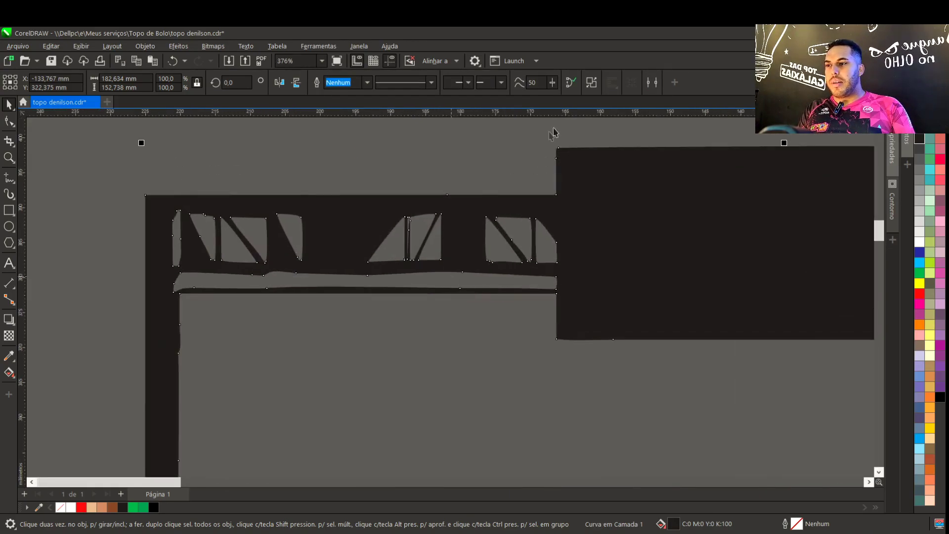
key(ctrl+k)
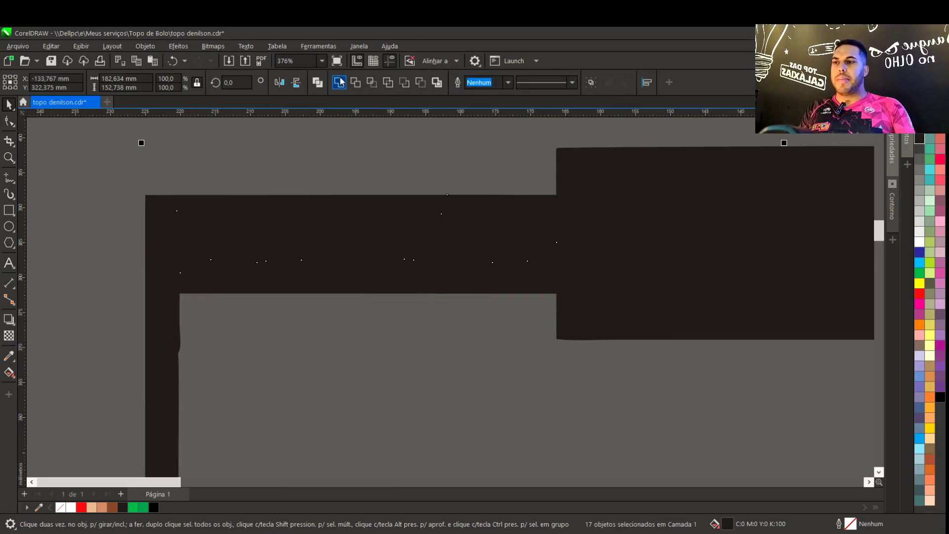
scroll(455, 298, down, 2)
scroll(454, 297, down, 2)
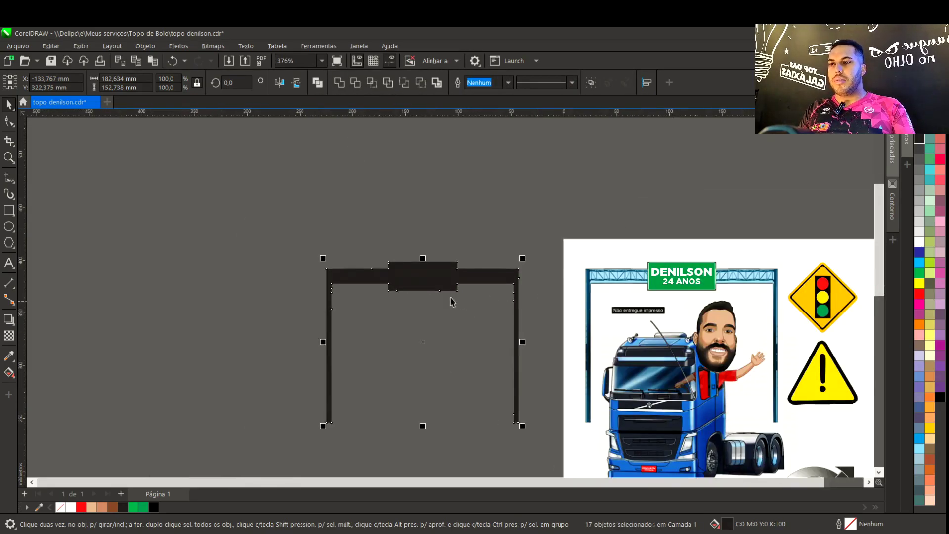
Centre the black gantry silhouette over the original gantry on the page
scroll(563, 263, up, 1)
key(ctrl+g)
shift+click(562, 259)
key(c)
click(491, 239)
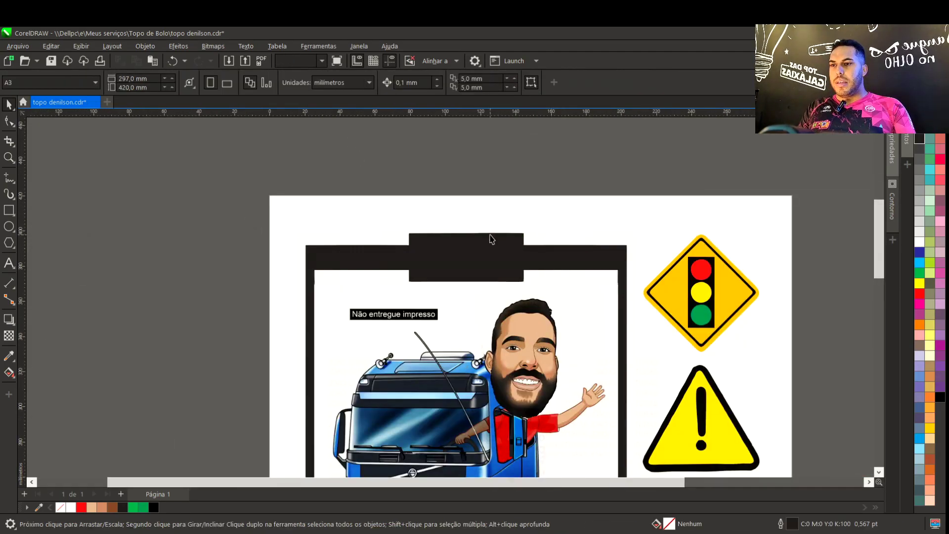
scroll(311, 343, down, 3)
scroll(311, 343, down, 2)
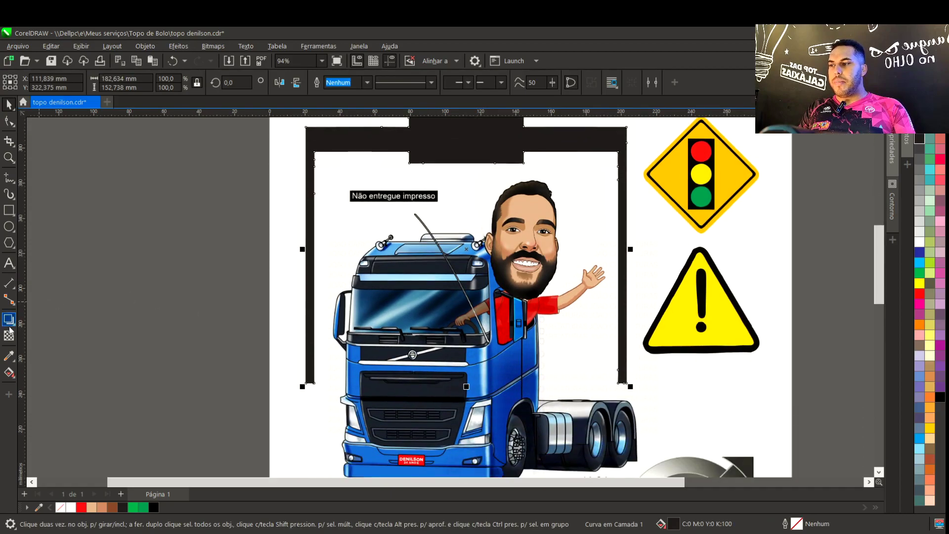
Add a one-step outside contour with a 2 mm offset to the black gantry silhouette
click(28, 327)
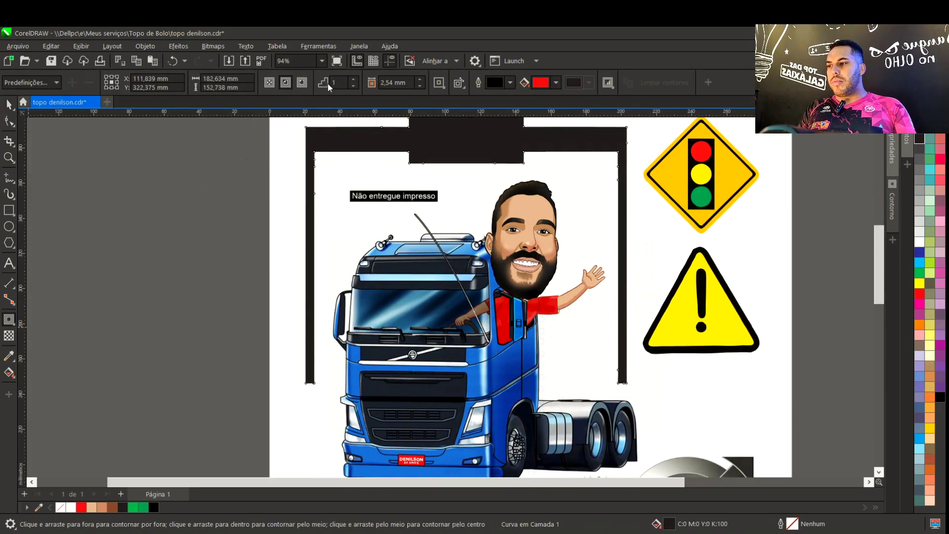
click(306, 83)
double_click(389, 82)
text(2)
key(Return)
key(space)
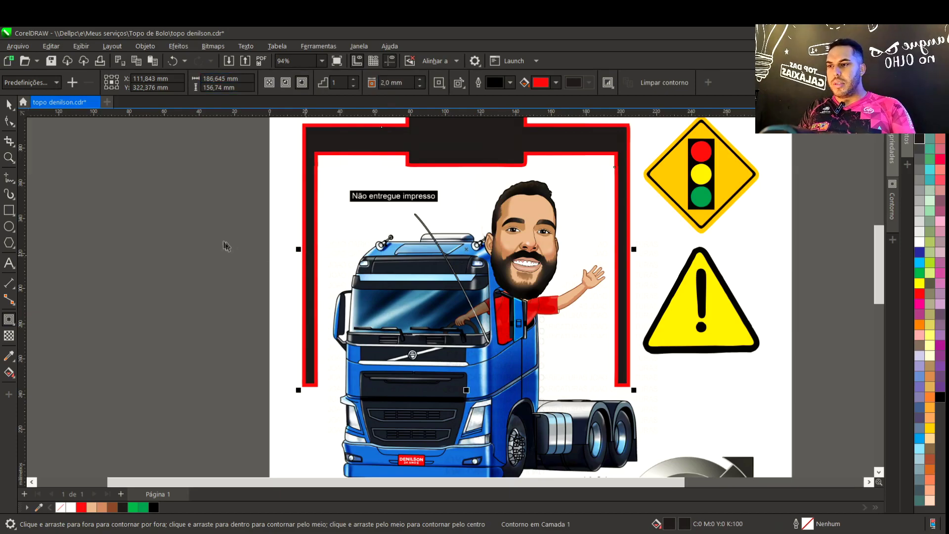
Separate the contour from the gantry silhouette and delete the black shape, keeping the solid red one
click(313, 199)
key(Delete)
click(336, 137)
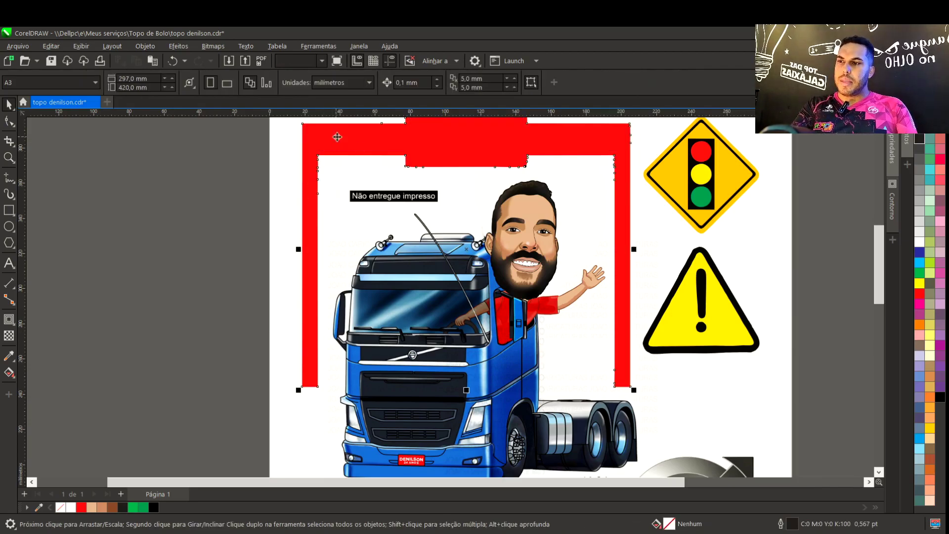
scroll(436, 174, down, 1)
Try moving the red gantry shape off the original gantry and undo the move
drag(516, 266, 519, 198)
key(ctrl+z)
drag(482, 269, 488, 150)
click(490, 157)
scroll(548, 187, down, 2)
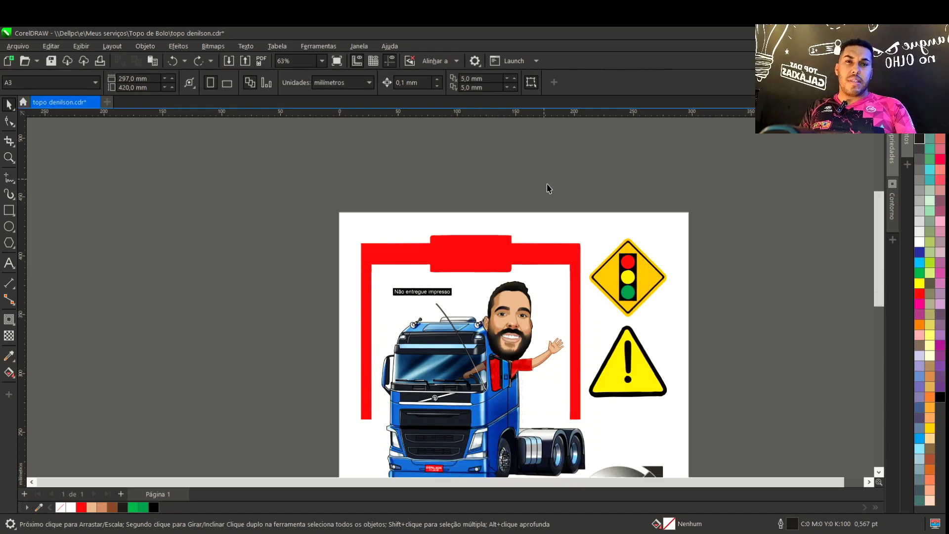
Move the red gantry shape together with the original gantry image onto the empty area left of the page
scroll(514, 272, down, 1)
click(487, 345)
drag(505, 291, 537, 338)
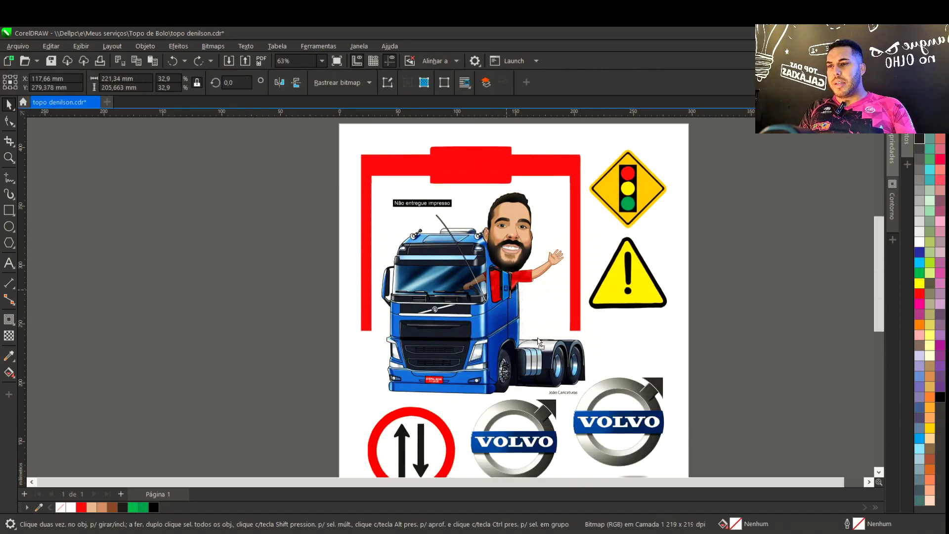
drag(277, 179, 603, 404)
shift+click(414, 331)
drag(430, 314, 315, 311)
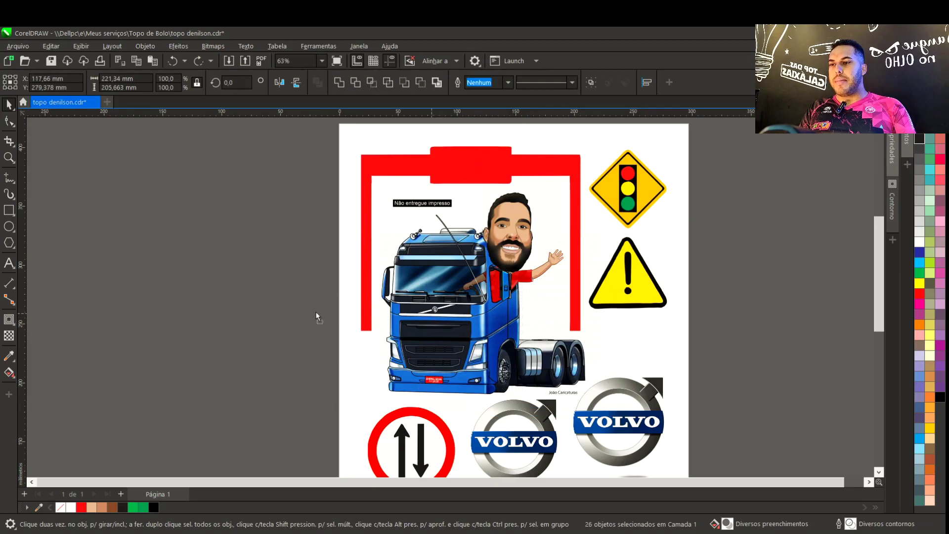
key(ctrl+z)
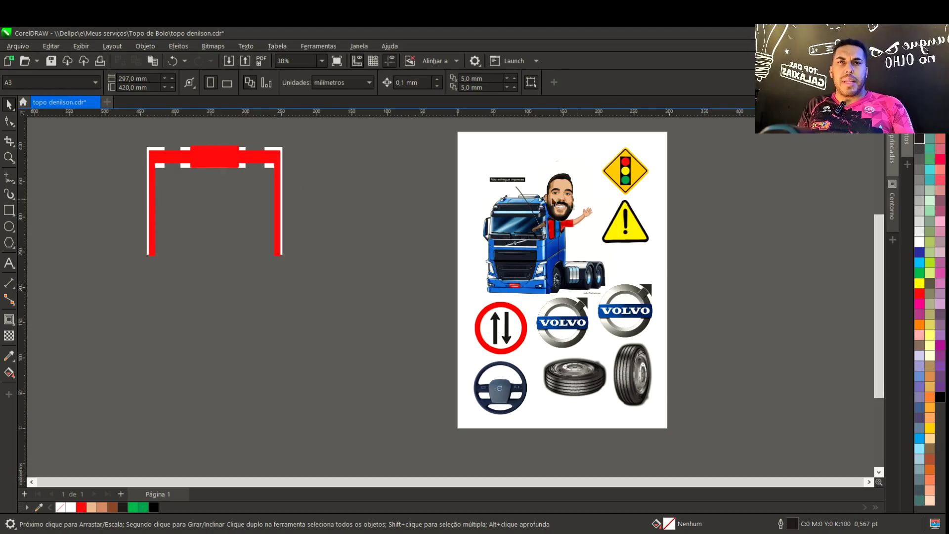
Move the red gantry shape down to uncover the original gantry image, and undo the move
click(278, 204)
click(307, 229)
drag(138, 133, 324, 216)
click(200, 162)
drag(199, 161, 218, 245)
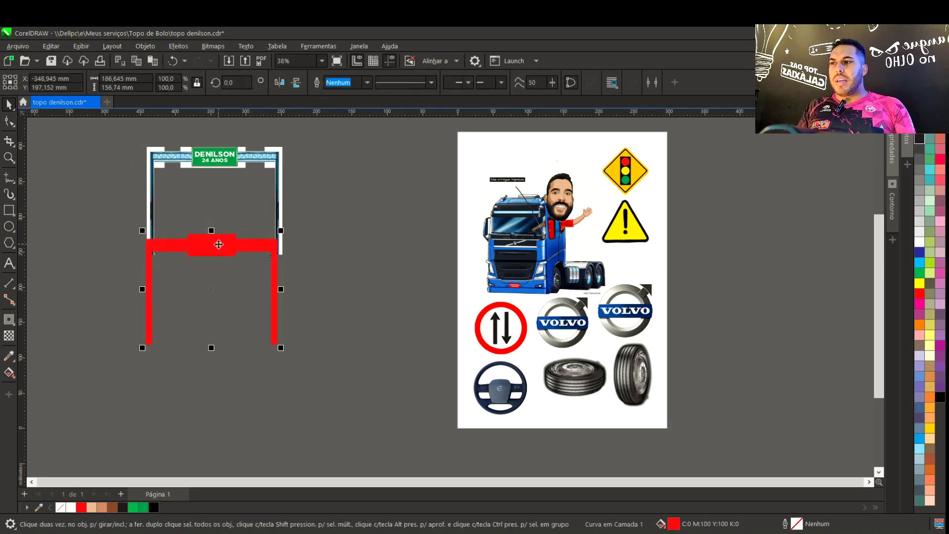
scroll(223, 164, up, 3)
key(ctrl+z)
scroll(451, 300, up, 2)
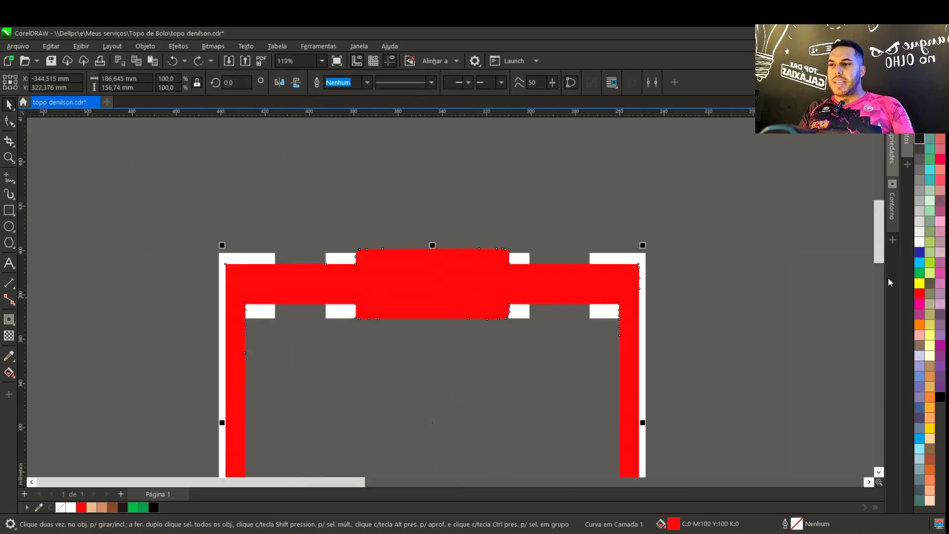
Remove the gantry contour's fill to check its margin around the image, and give it a red outline and a red fill
right_click(919, 150)
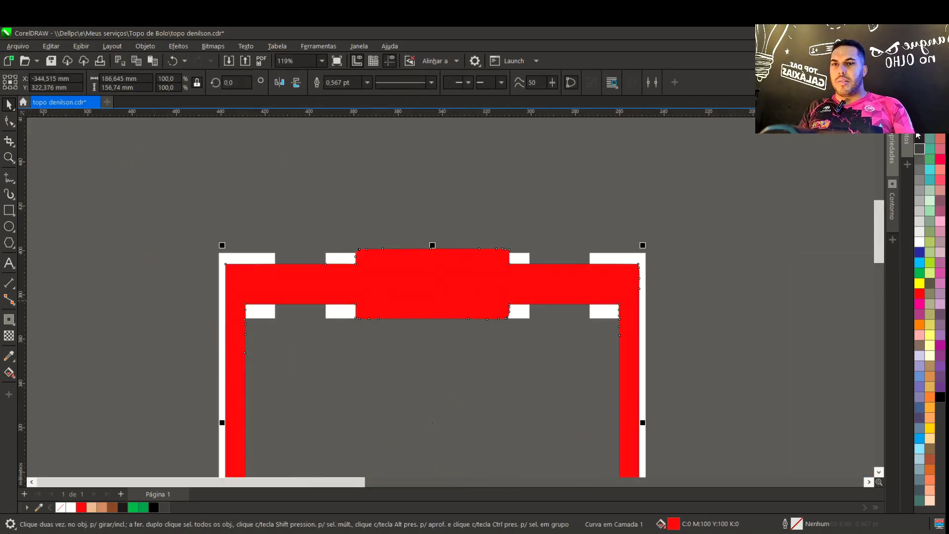
click(919, 129)
scroll(576, 286, up, 2)
scroll(450, 300, up, 3)
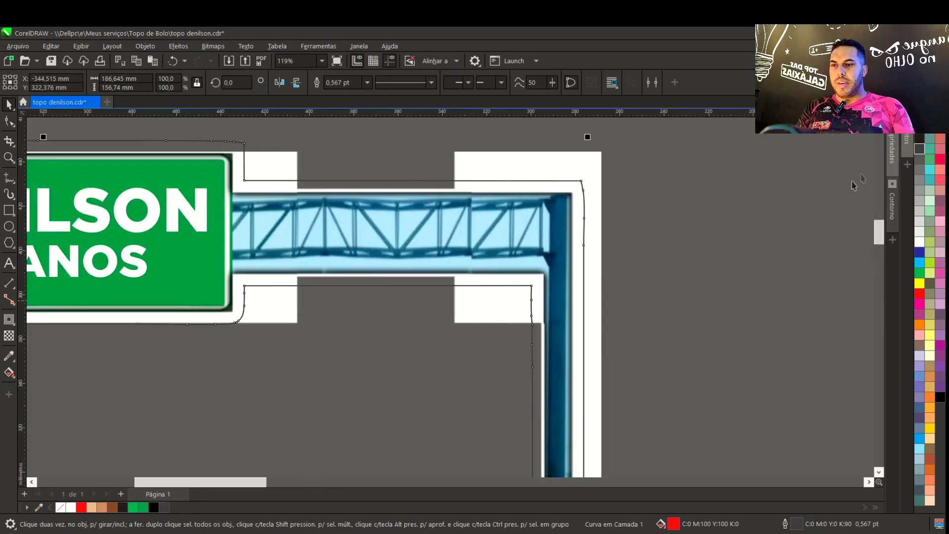
click(920, 148)
right_click(919, 293)
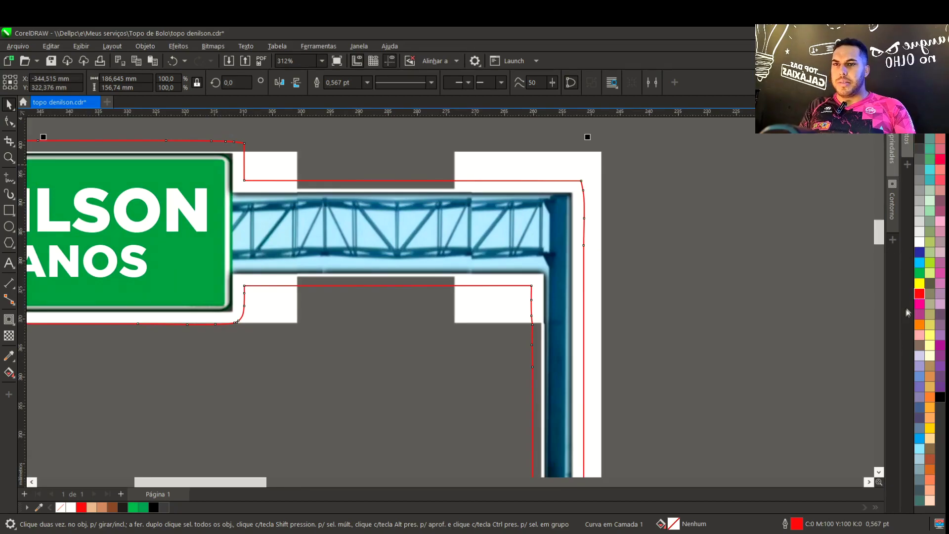
click(920, 294)
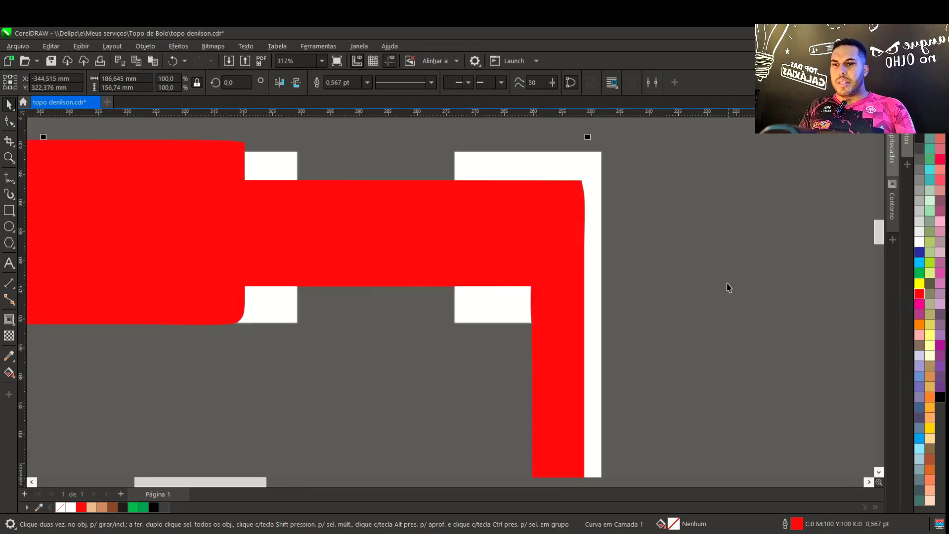
Convert the truck caricature group on the page to a bitmap and trace it into colour vector shapes
scroll(449, 311, down, 5)
click(470, 310)
drag(398, 274, 219, 214)
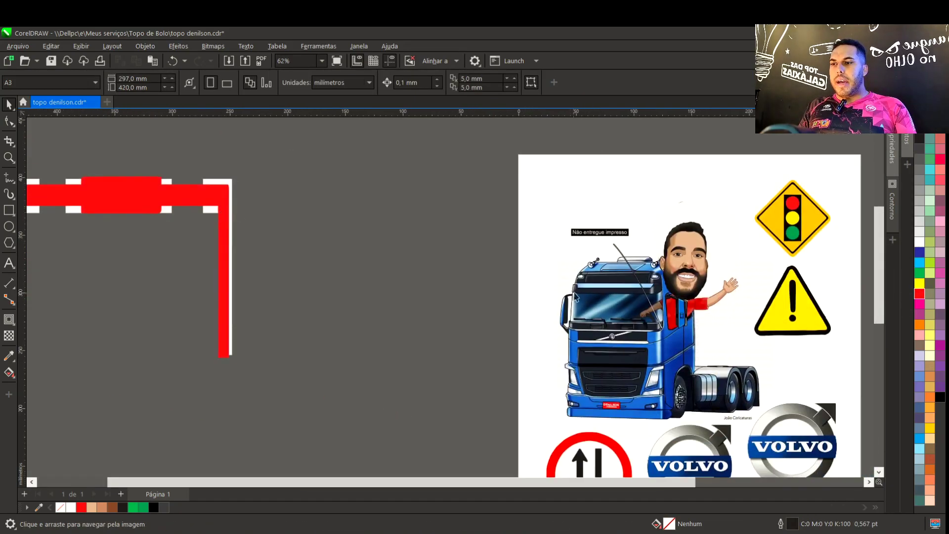
scroll(614, 293, up, 1)
click(505, 332)
scroll(519, 332, down, 2)
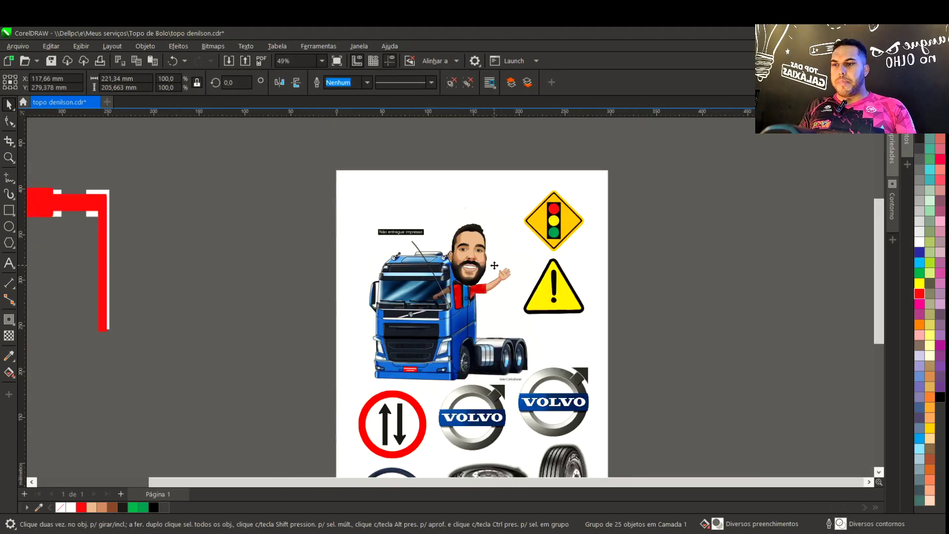
scroll(457, 299, up, 3)
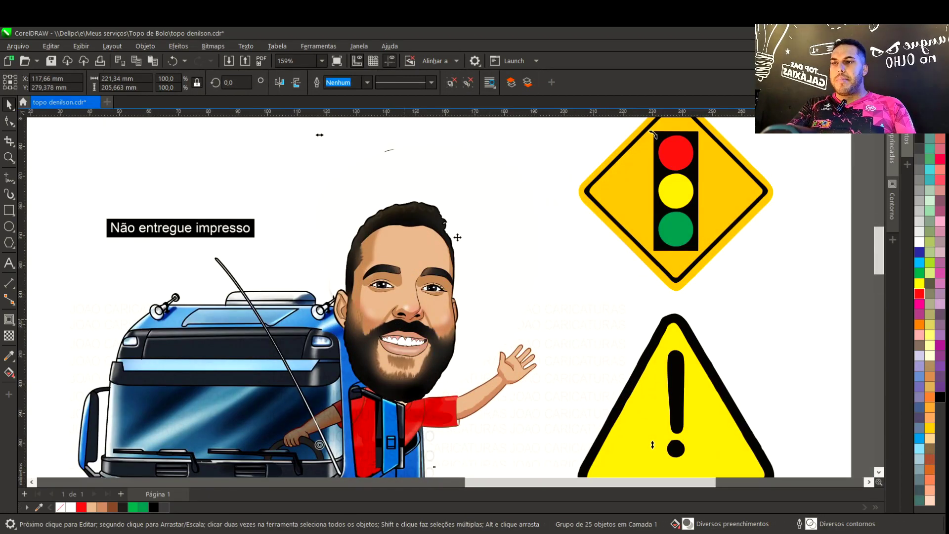
scroll(435, 312, down, 1)
scroll(448, 302, down, 1)
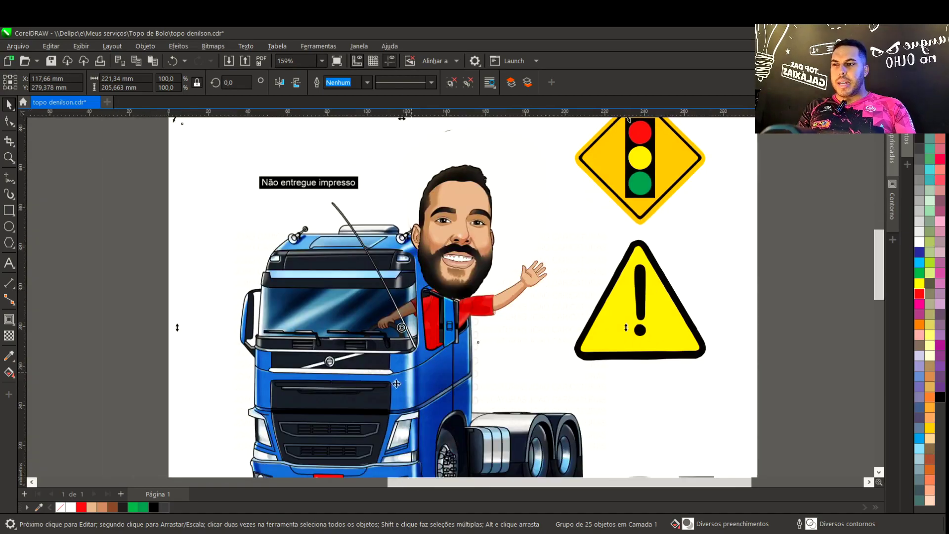
scroll(450, 297, down, 2)
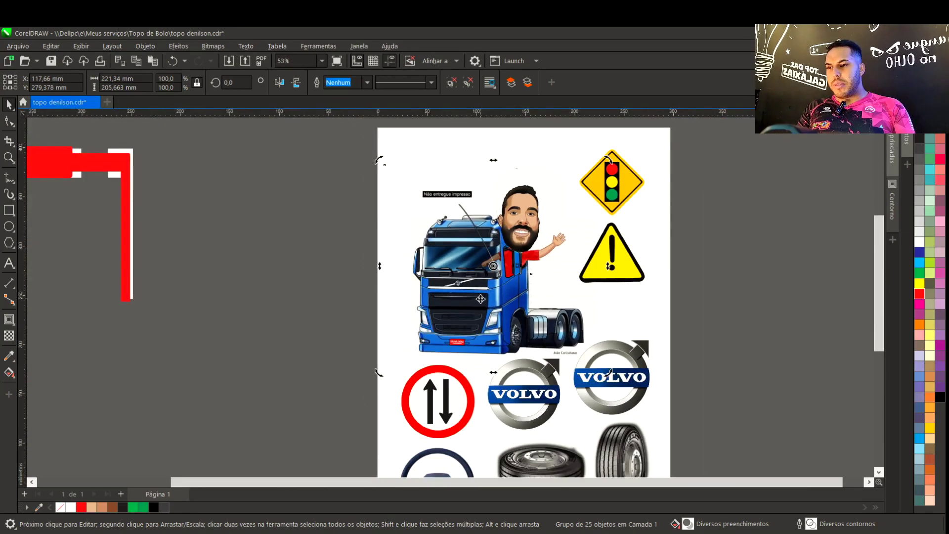
click(225, 62)
key(Return)
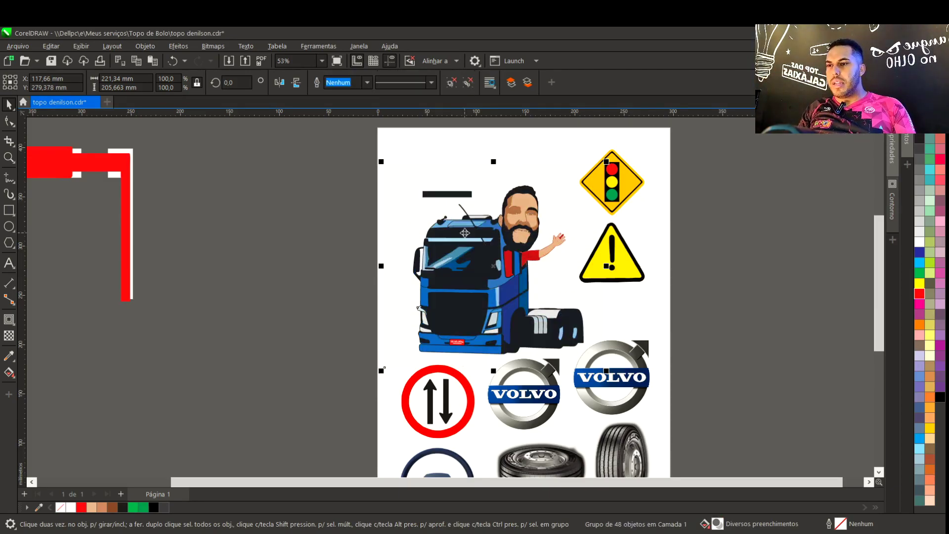
Move the traced truck left of the page and ungroup it to delete the white background and the black label bar
scroll(527, 240, down, 1)
drag(517, 280, 334, 280)
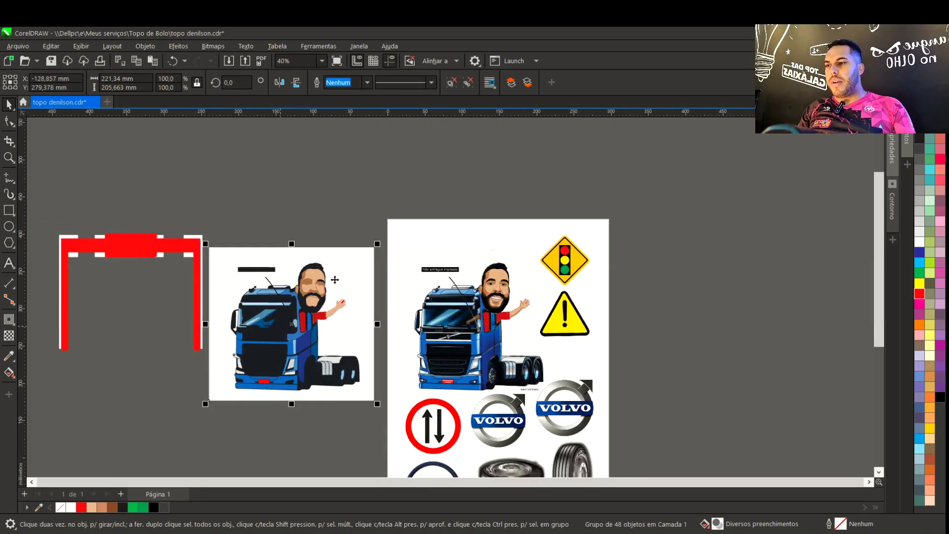
click(449, 83)
click(339, 250)
key(Delete)
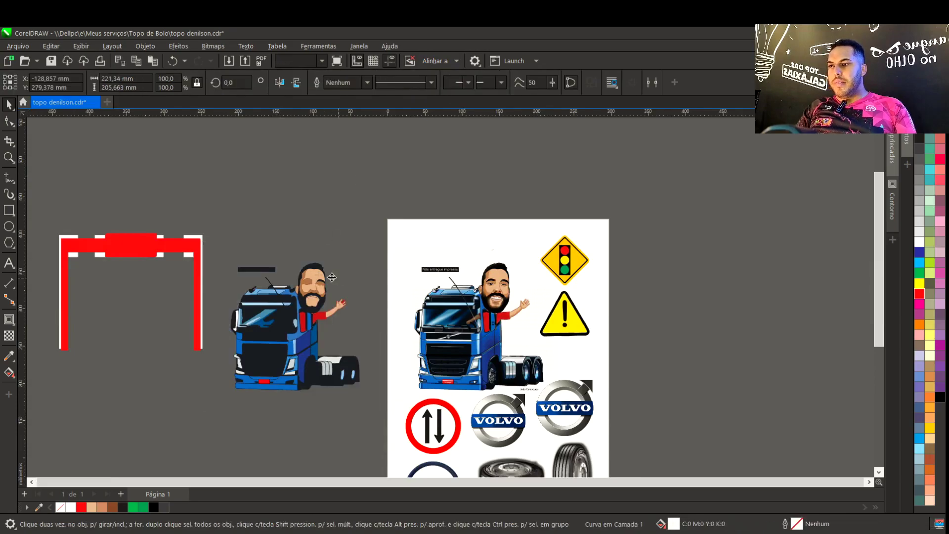
click(266, 270)
key(Delete)
Merge all the traced truck pieces into one black silhouette and centre it over the original truck caricature
drag(224, 230, 365, 406)
click(355, 82)
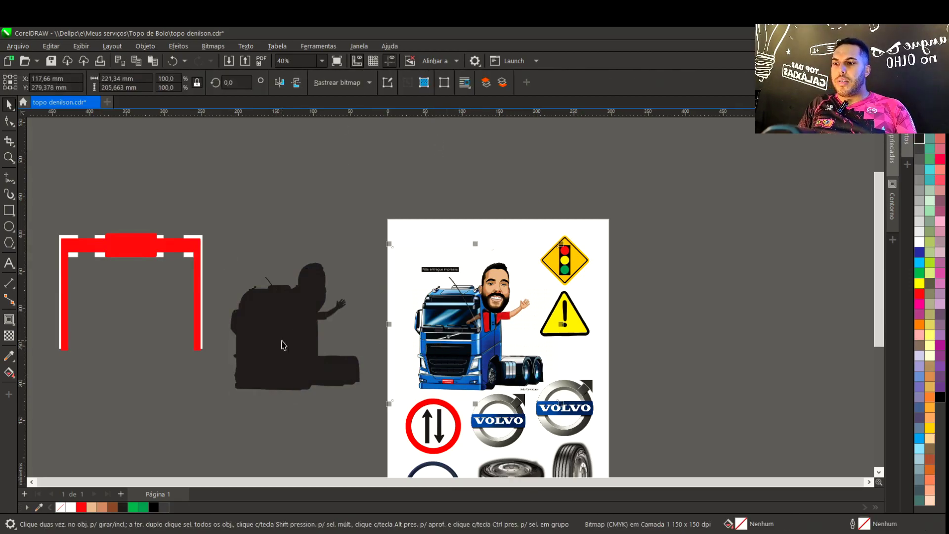
shift+click(448, 346)
key(c)
click(458, 193)
Reposition the black silhouette so it lines up exactly with the outlines of the truck and driver
click(459, 310)
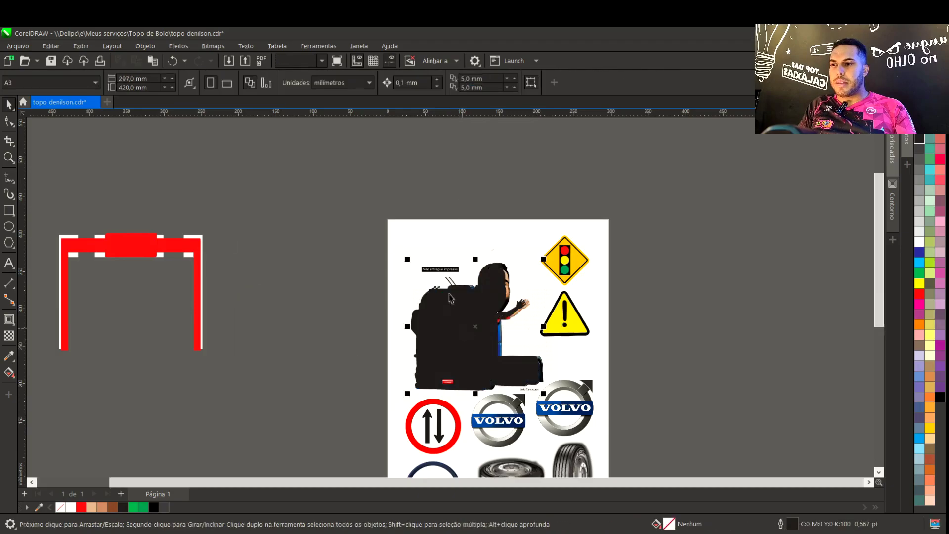
scroll(451, 296, up, 2)
scroll(440, 313, up, 5)
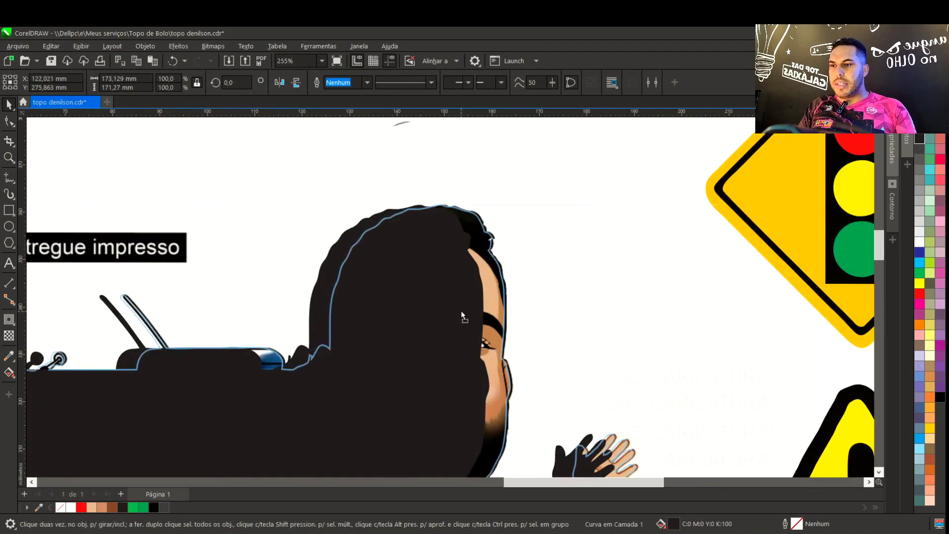
drag(462, 311, 461, 311)
scroll(462, 311, down, 4)
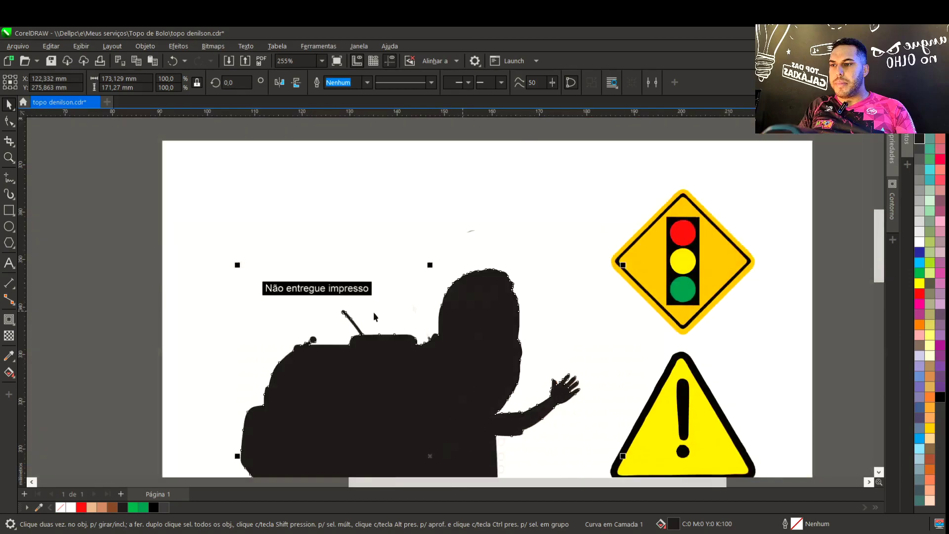
Add an outside contour with a 2 mm offset to the black truck silhouette
scroll(283, 336, up, 2)
click(9, 319)
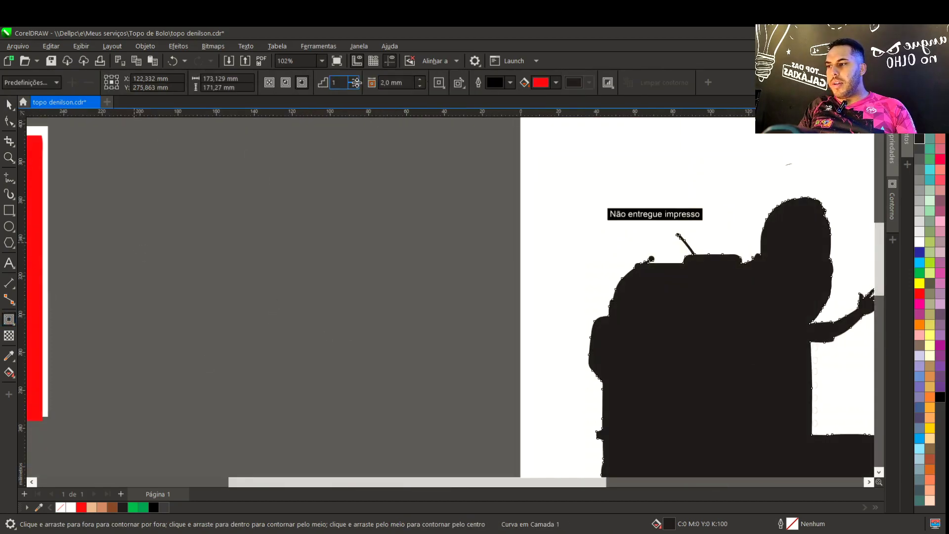
click(305, 85)
key(space)
Separate the contour from the truck silhouette and delete the black shape, keeping the solid red one
scroll(737, 324, down, 2)
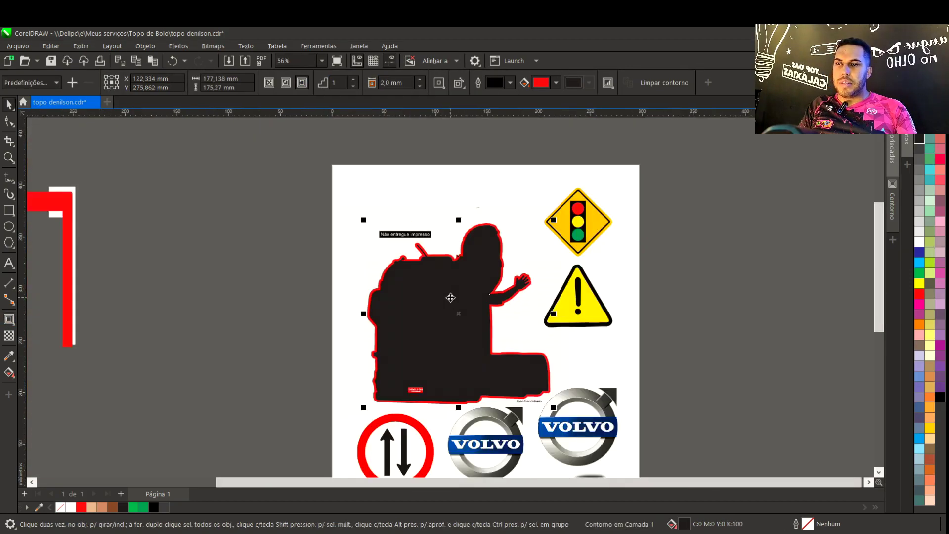
click(431, 327)
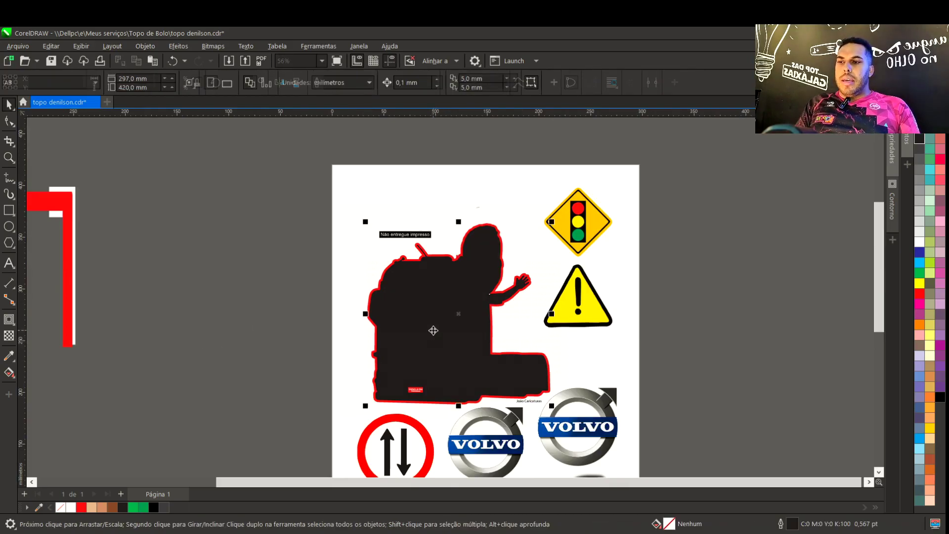
key(Delete)
click(435, 347)
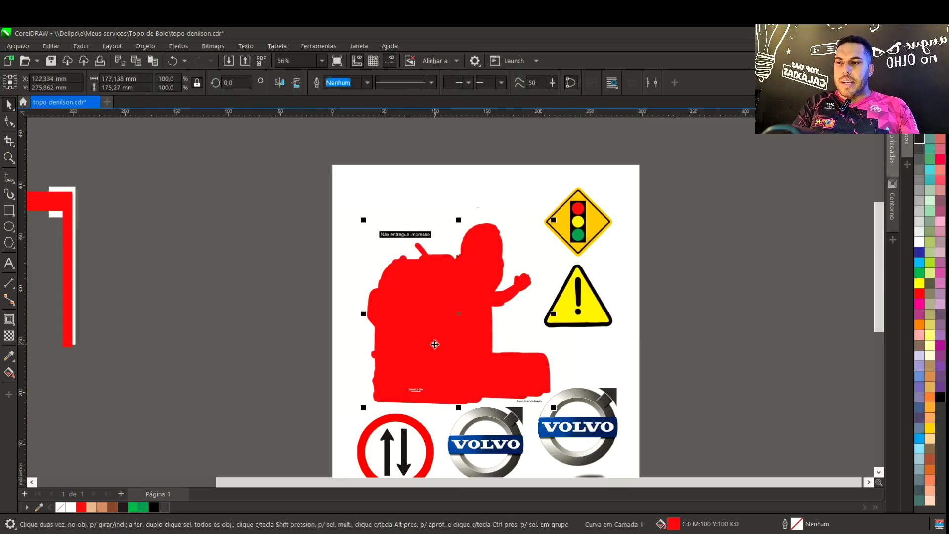
Move the red truck silhouette onto the empty area left of the page
scroll(451, 297, down, 1)
drag(469, 294, 242, 294)
click(326, 413)
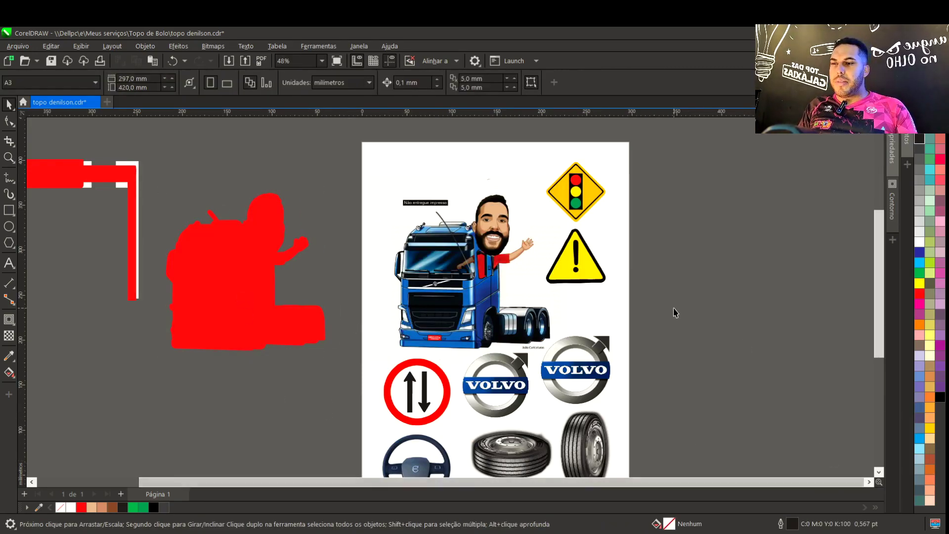
Place the red truck silhouette back over the truck caricature and shift it until it covers the image evenly
scroll(674, 300, down, 3)
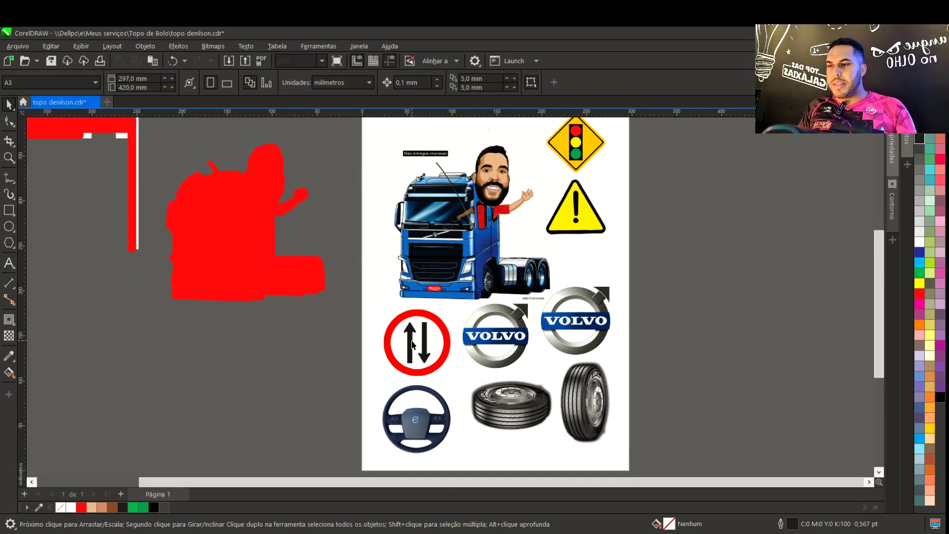
click(400, 341)
scroll(400, 341, up, 4)
scroll(424, 207, down, 3)
drag(423, 239, 648, 236)
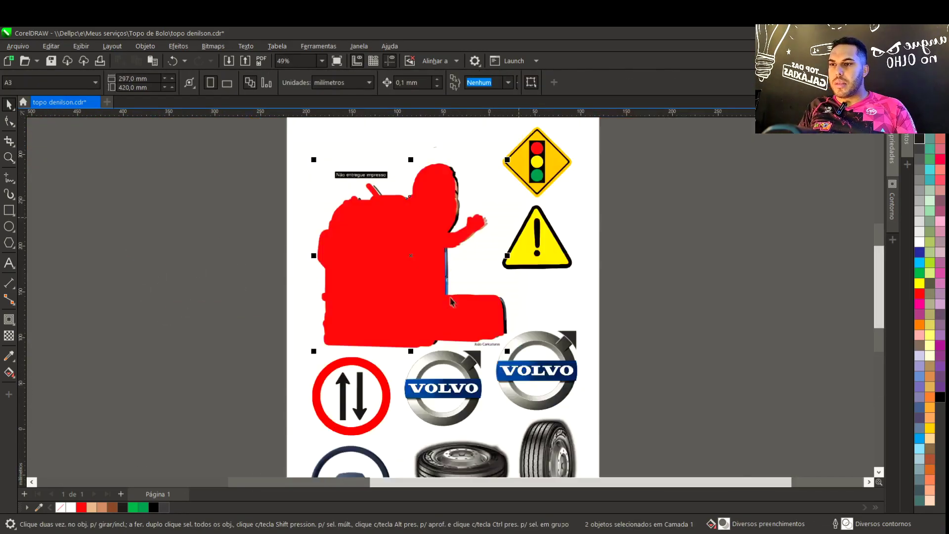
scroll(464, 292, up, 4)
drag(464, 289, 477, 288)
scroll(552, 244, down, 3)
Create a solid red silhouette with a 2 mm outside offset over the round two-way arrows traffic sign
click(387, 325)
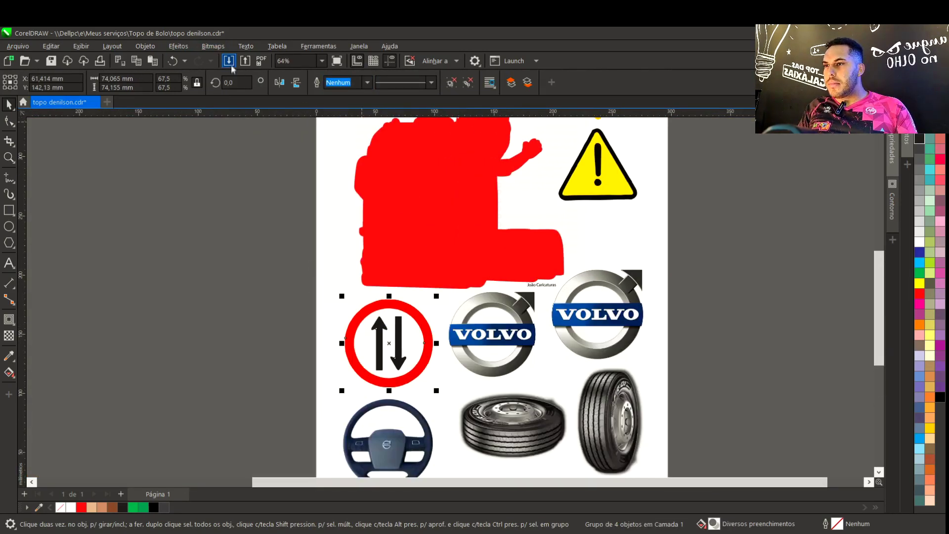
click(450, 82)
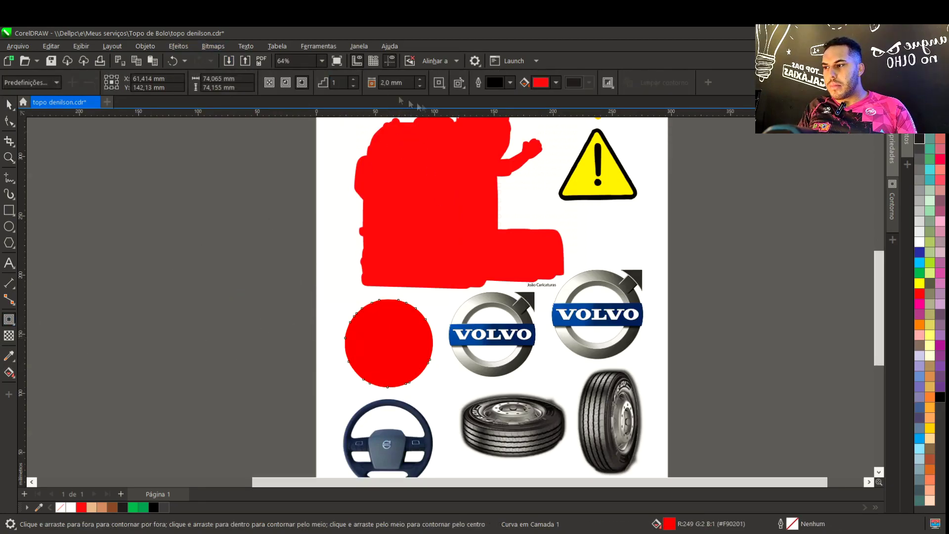
drag(396, 359, 199, 346)
key(ctrl+z)
scroll(370, 381, down, 2)
Create a solid red silhouette with an outside offset covering the steering wheel
click(426, 417)
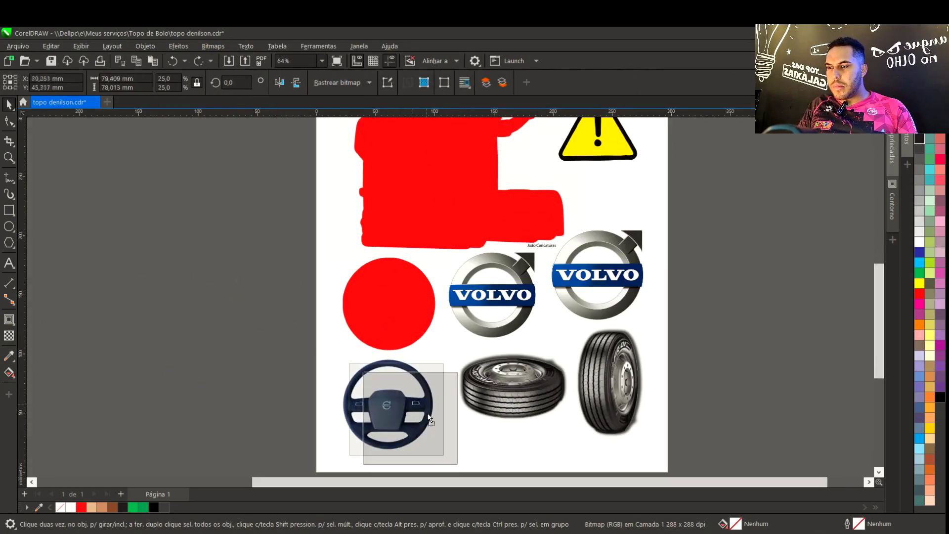
drag(370, 395, 266, 392)
key(ctrl+z)
click(346, 85)
click(346, 97)
click(454, 85)
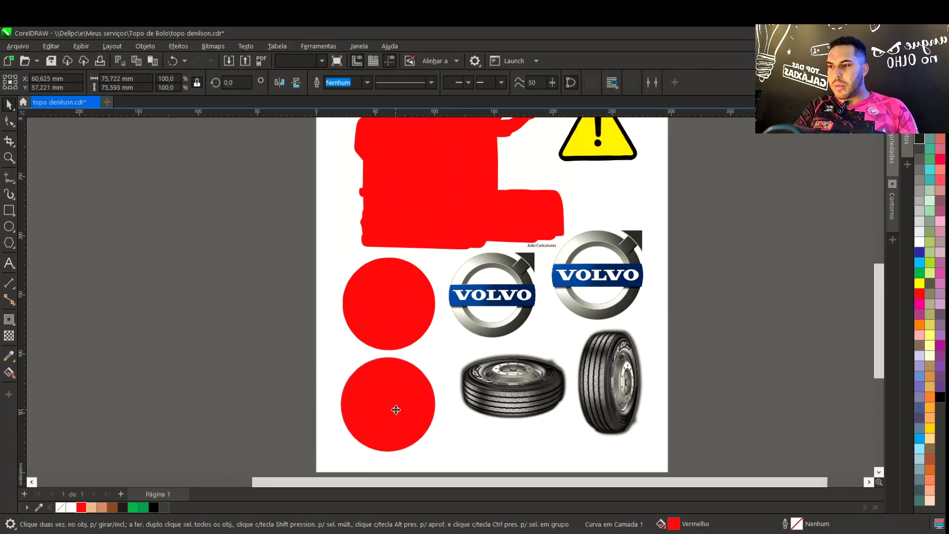
Create a red silhouette for the tire lying on its side
click(514, 376)
click(919, 293)
key(ctrl+z)
mouse_move(495, 381)
mouse_down()
mouse_move(523, 407)
mouse_move(536, 366)
mouse_up()
key(ctrl+z)
key(ctrl+z)
Ungroup the traced shapes and delete the leftover pieces, keeping solid red silhouettes over the tires
key(ctrl+u)
click(709, 359)
click(562, 360)
key(Delete)
click(609, 395)
key(Delete)
click(547, 392)
drag(571, 372, 658, 372)
key(Delete)
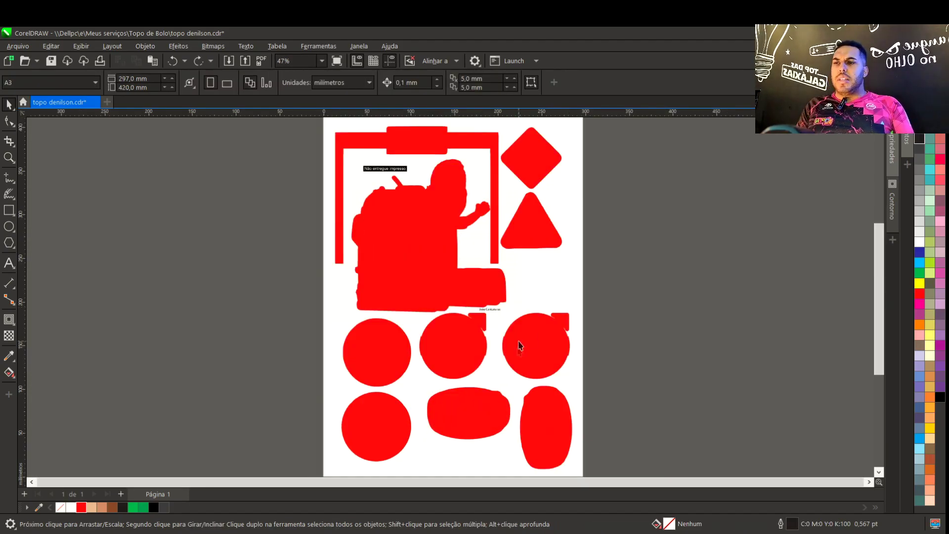
Give the truck silhouette a red outline and remove its fill
click(400, 248)
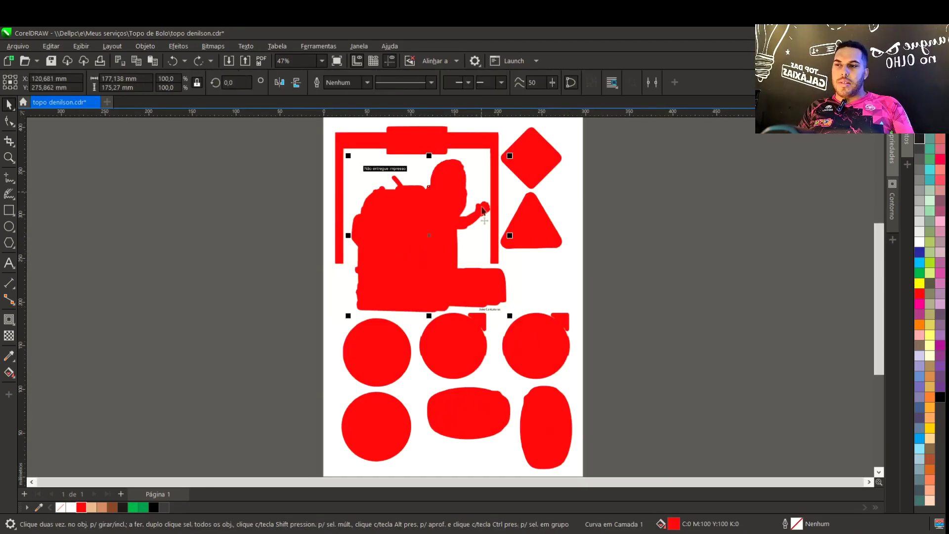
click(670, 312)
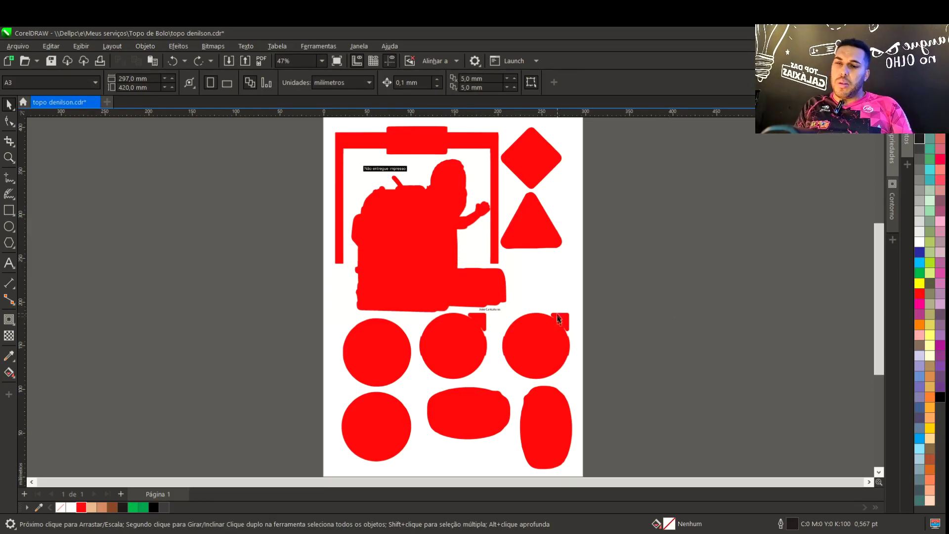
click(424, 211)
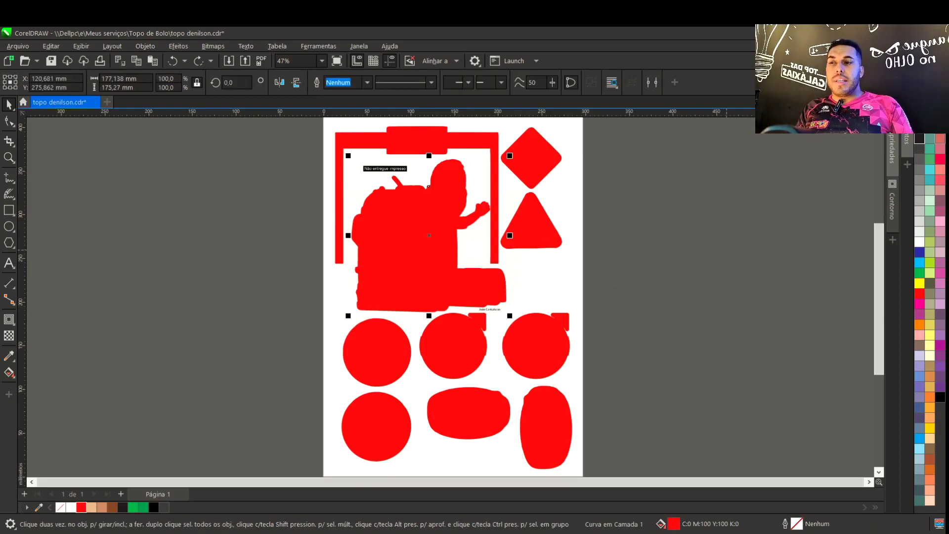
right_click(919, 293)
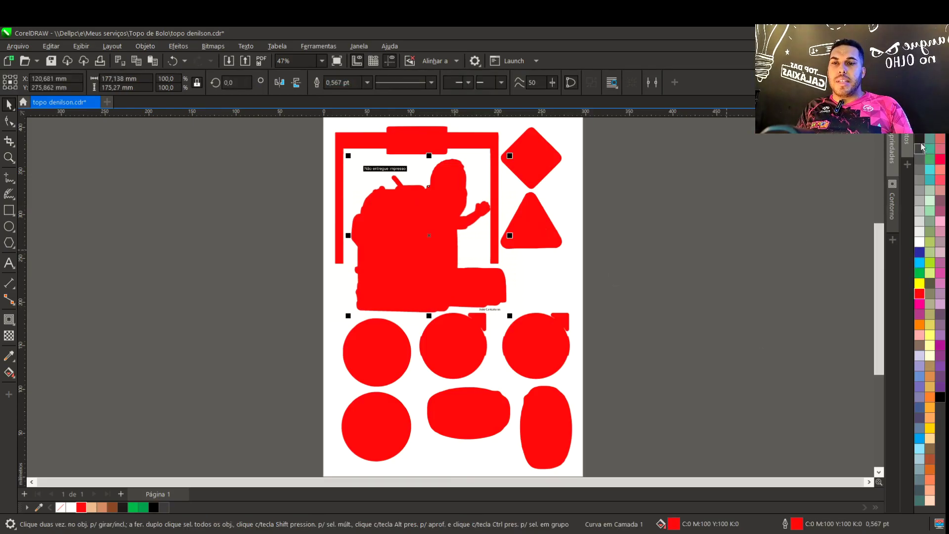
click(920, 137)
scroll(452, 297, up, 3)
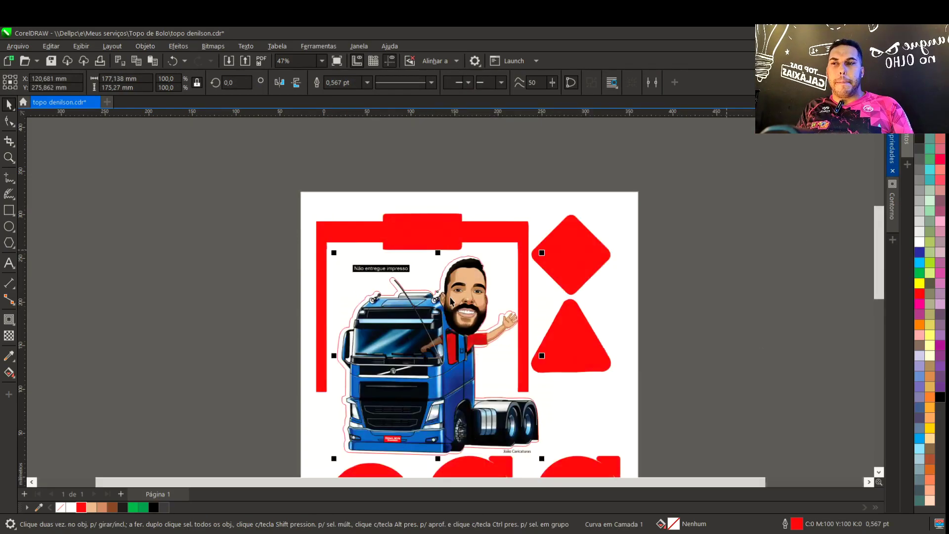
Shift the truck cut outline slightly to the right around the caricature and fill it solid red again
scroll(398, 306, up, 3)
drag(398, 313, 410, 317)
scroll(476, 308, down, 5)
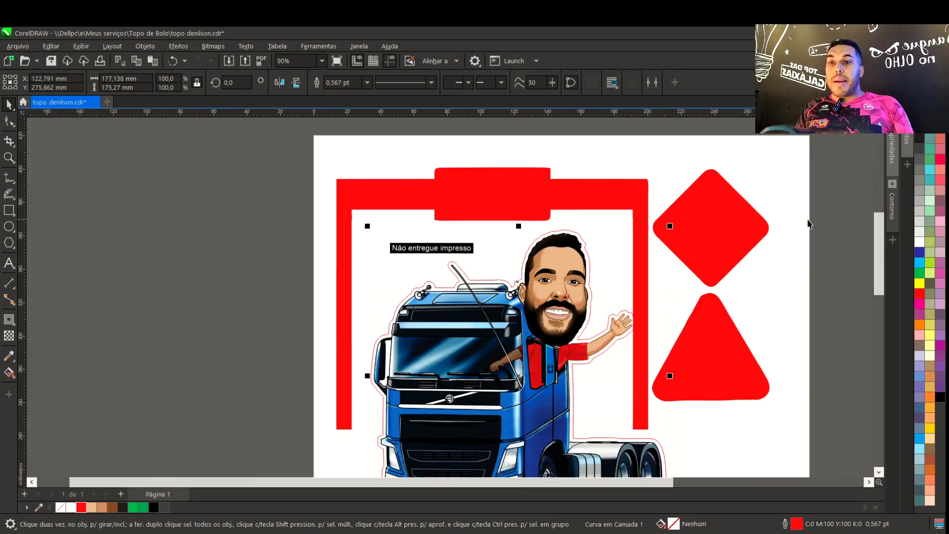
click(918, 291)
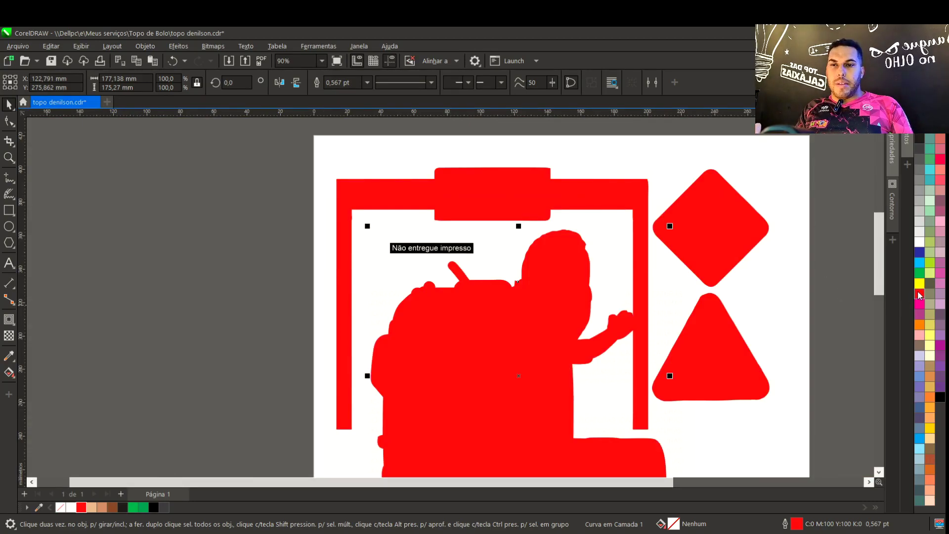
key(F3)
click(682, 301)
scroll(682, 302, down, 2)
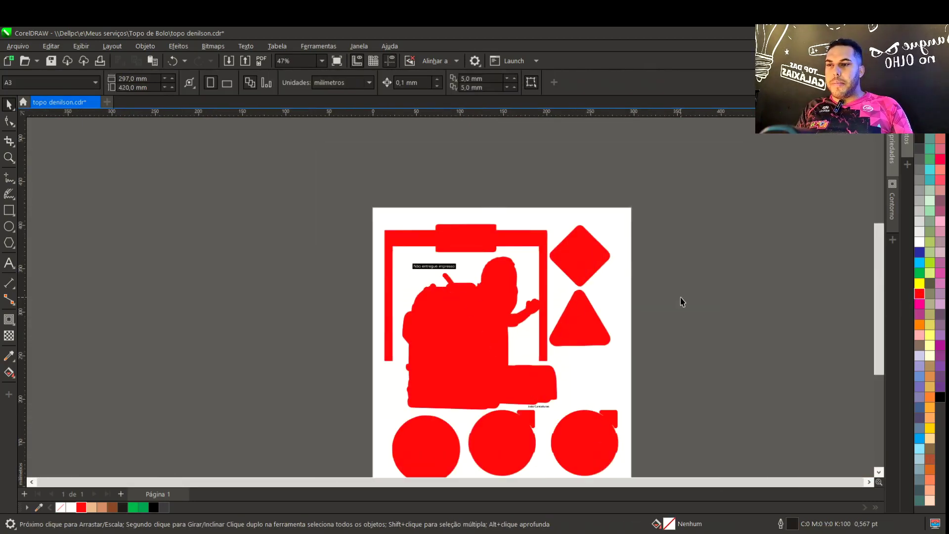
Add a page-sized rectangle frame and scale it about its centre to 94%, about 279 × 395 mm
double_click(6, 214)
scroll(584, 140, up, 1)
scroll(579, 161, up, 2)
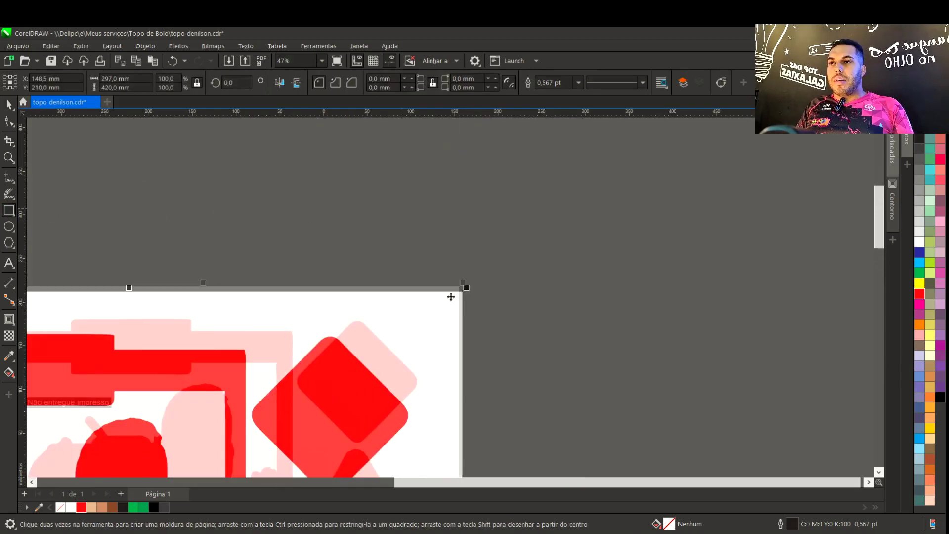
key(space)
drag(465, 288, 447, 298)
click(559, 345)
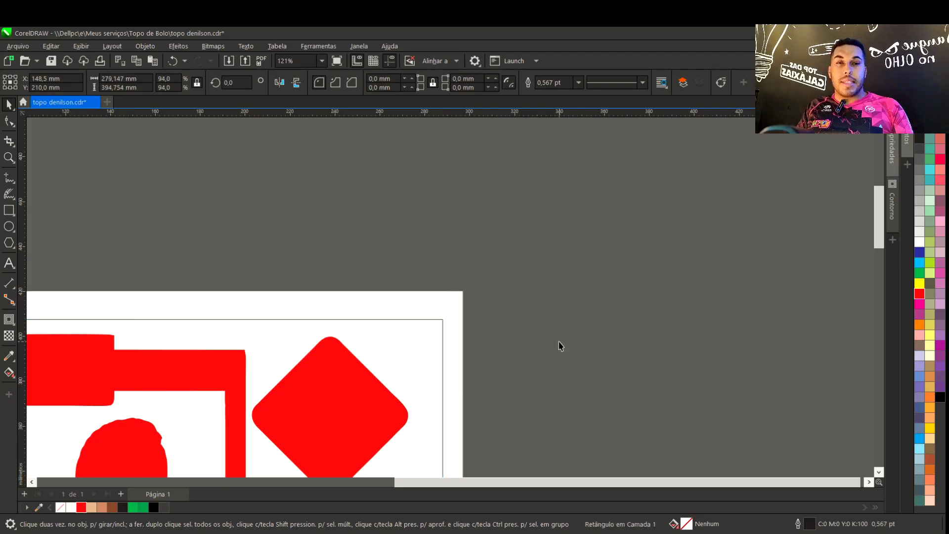
Bring the rectangular page frame in front of the artwork
key(shift+F4)
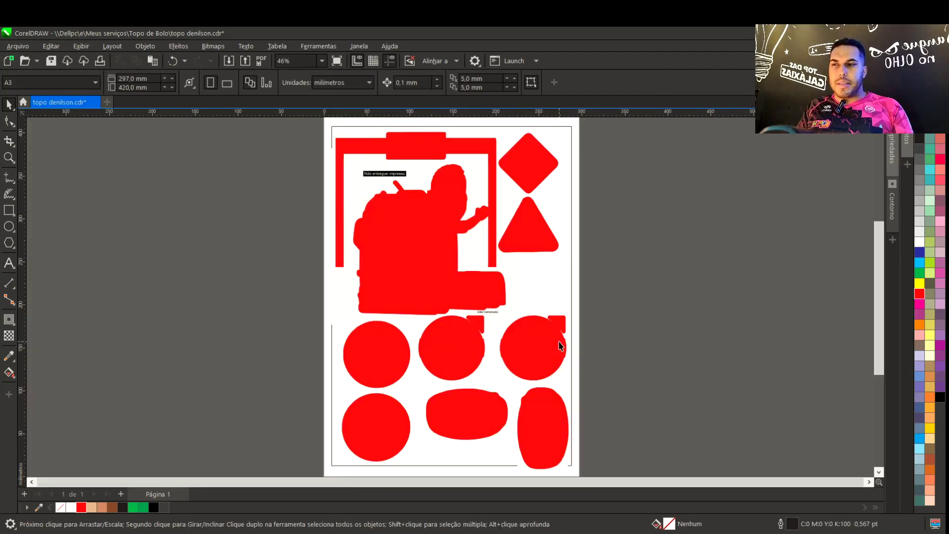
click(331, 358)
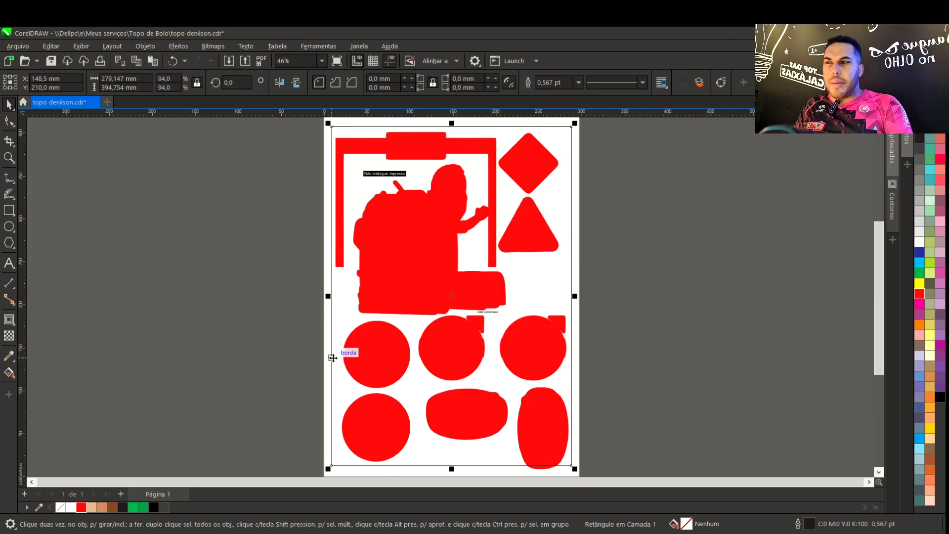
click(581, 413)
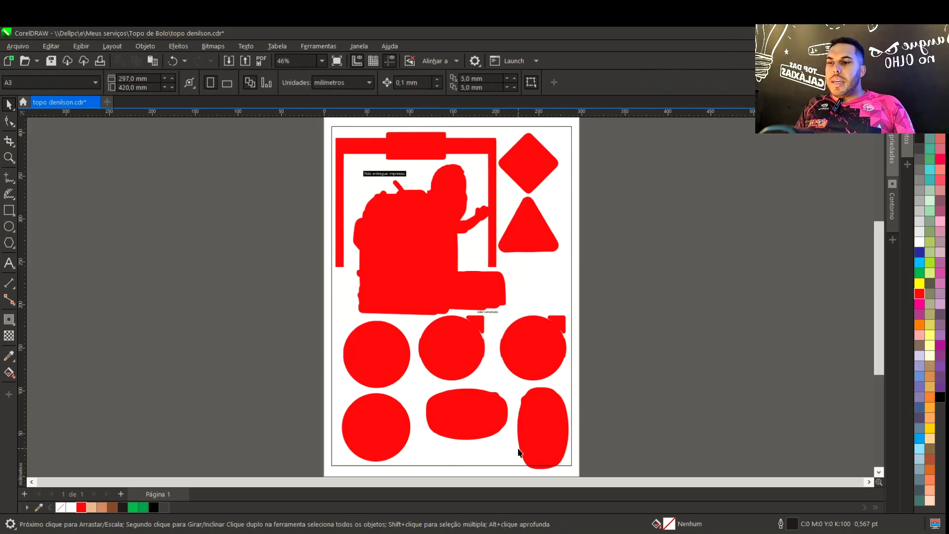
Move the right-hand Volvo logo and the upright tire with their silhouettes up so they fit inside the page frame
scroll(522, 450, down, 1)
drag(636, 448, 489, 261)
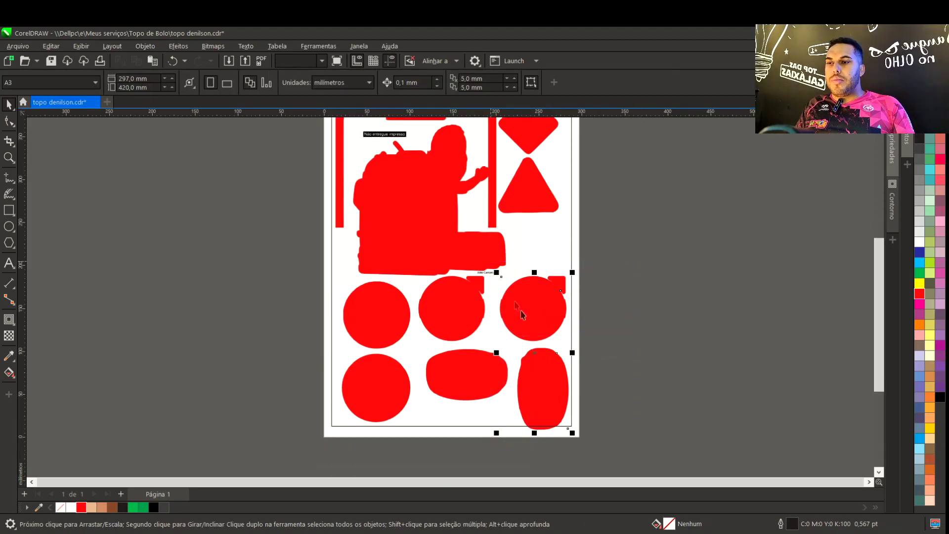
scroll(468, 375, up, 2)
scroll(465, 458, down, 1)
drag(461, 332, 454, 321)
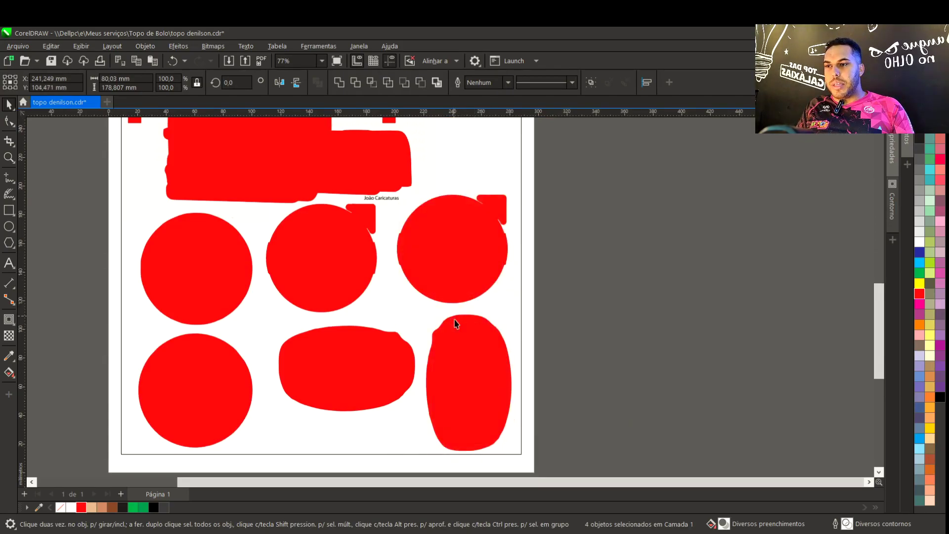
Send the page frame behind the artwork and select all ten red silhouettes together
click(483, 372)
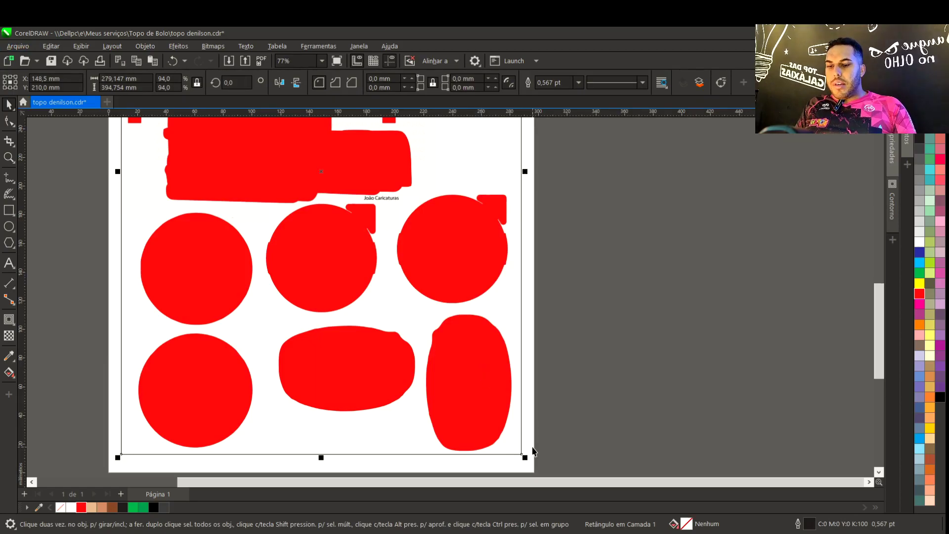
click(464, 350)
shift+click(451, 254)
shift+click(335, 254)
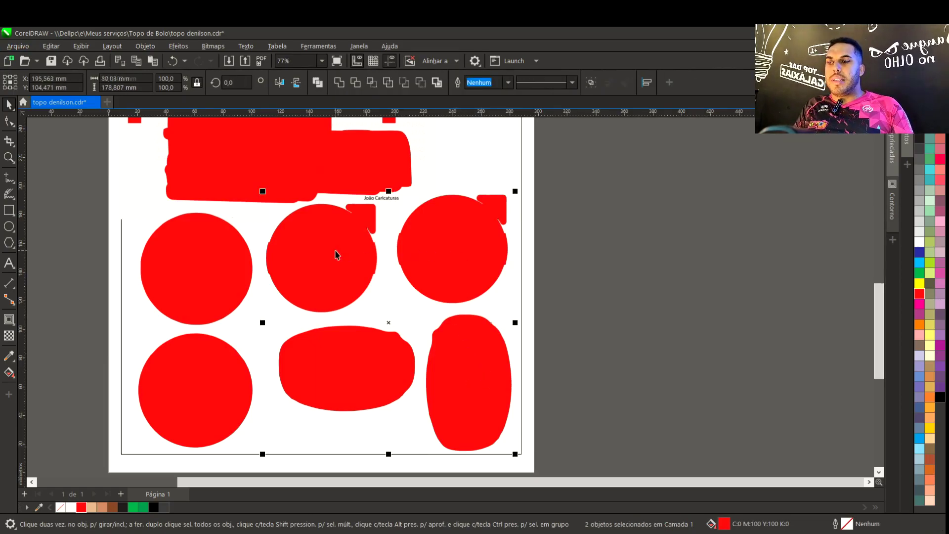
shift+click(331, 366)
shift+click(210, 367)
shift+click(189, 289)
scroll(195, 282, down, 2)
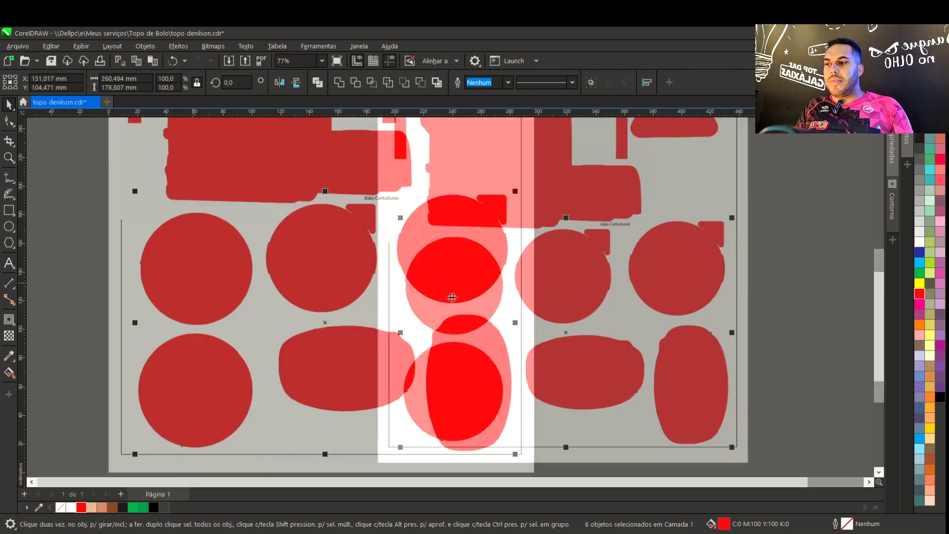
shift+click(470, 221)
scroll(460, 247, up, 3)
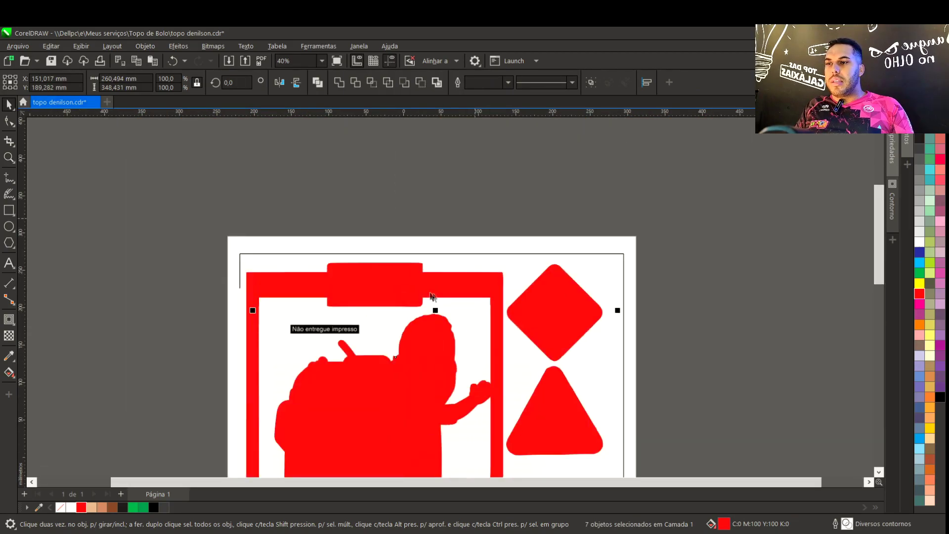
shift+click(544, 302)
shift+click(547, 421)
Try to move the selected red silhouettes into the empty area right of the page
scroll(547, 422, down, 3)
drag(450, 296, 720, 297)
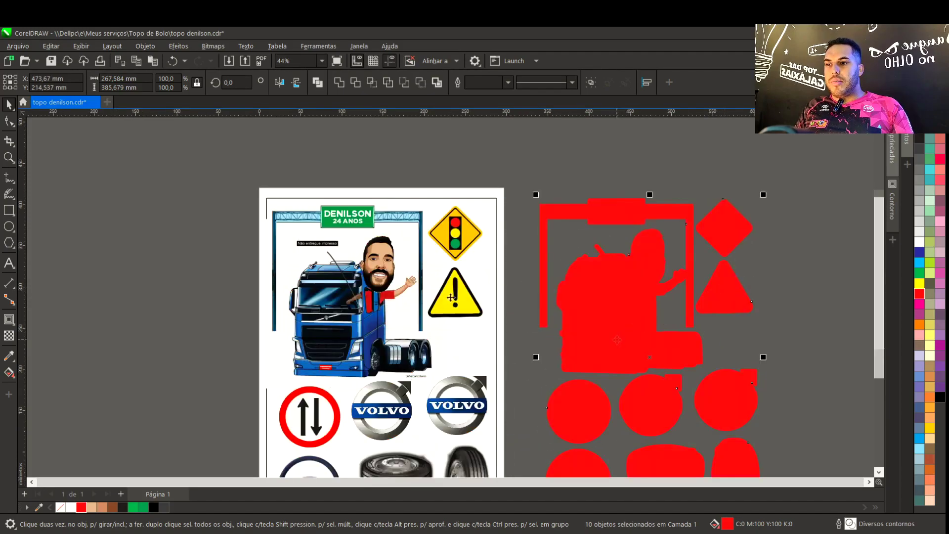
scroll(450, 297, down, 1)
key(ctrl+z)
Give all the selected silhouettes a red outline and remove their fill, leaving cut lines around the artwork
right_click(921, 295)
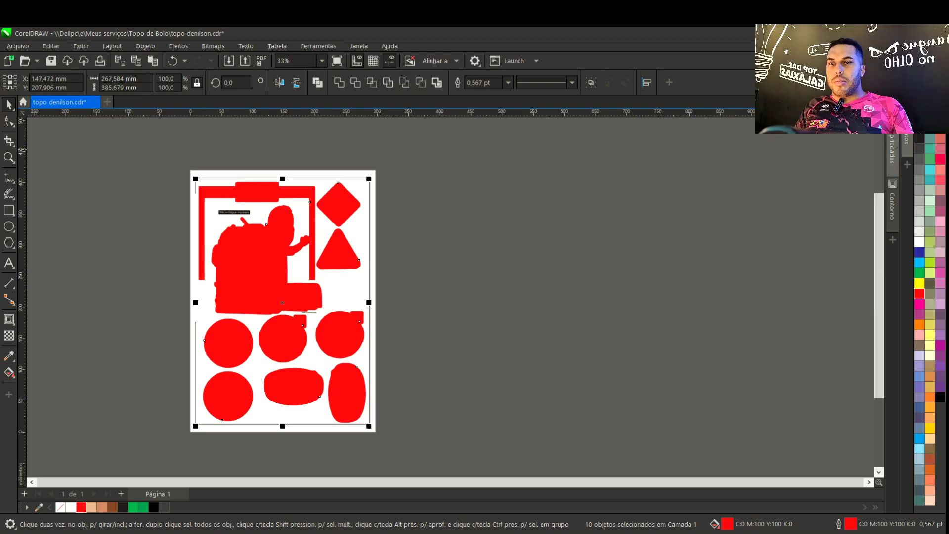
click(919, 118)
scroll(293, 340, up, 2)
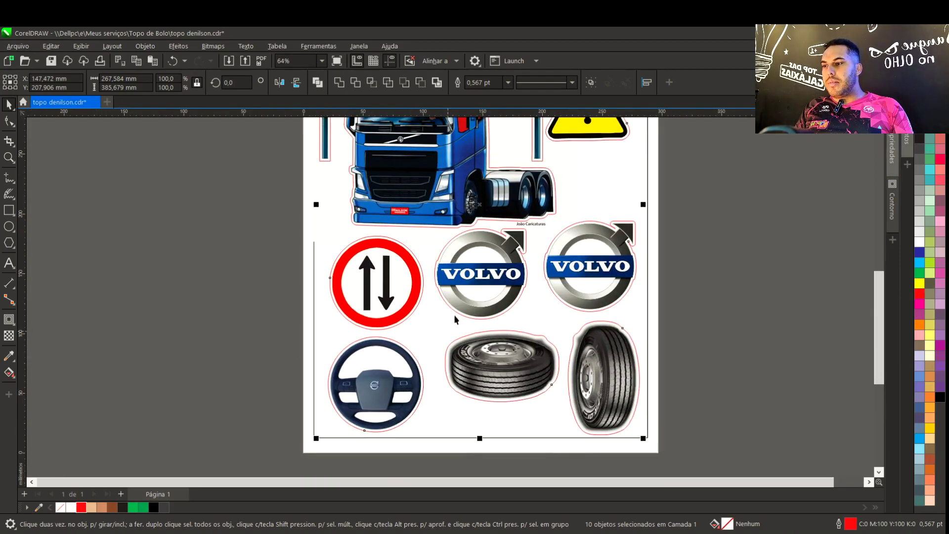
scroll(454, 319, up, 5)
scroll(454, 279, up, 1)
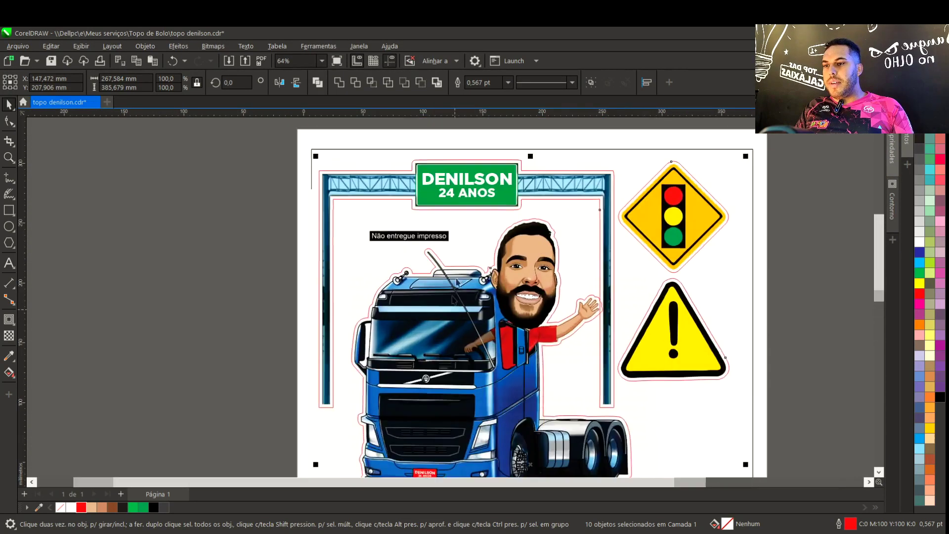
scroll(449, 297, up, 2)
scroll(449, 297, down, 3)
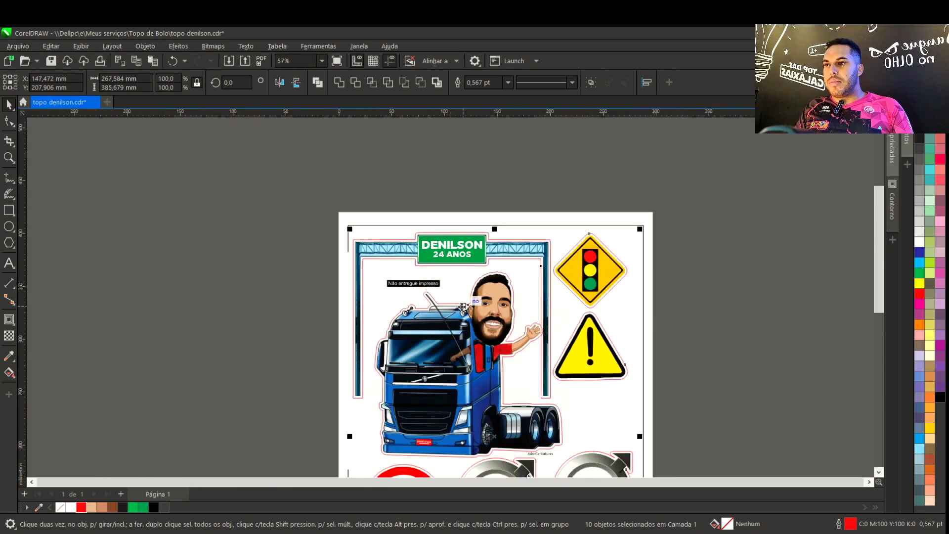
Group the red cut outlines and place them with a copy of the page frame in the empty area right of the page
key(ctrl+g)
shift+click(445, 226)
scroll(445, 226, down, 1)
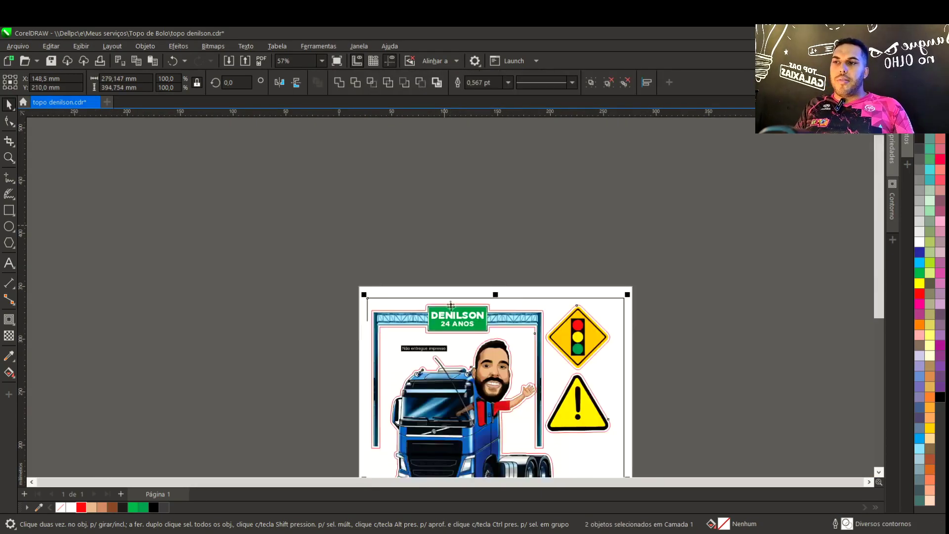
scroll(450, 301, down, 2)
drag(461, 333, 707, 349)
click(627, 221)
scroll(522, 405, down, 1)
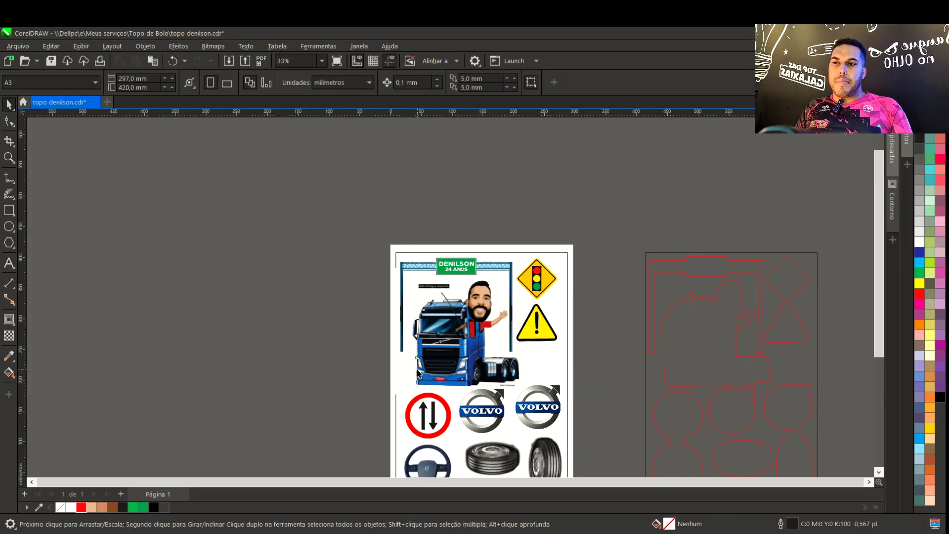
Bring the frame that remains on the page to the front of the printed artwork
click(400, 379)
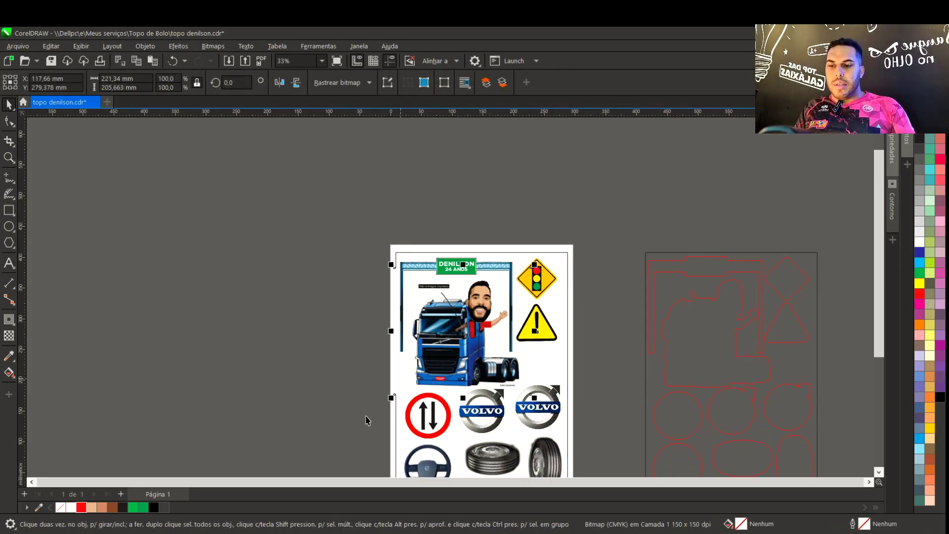
click(394, 429)
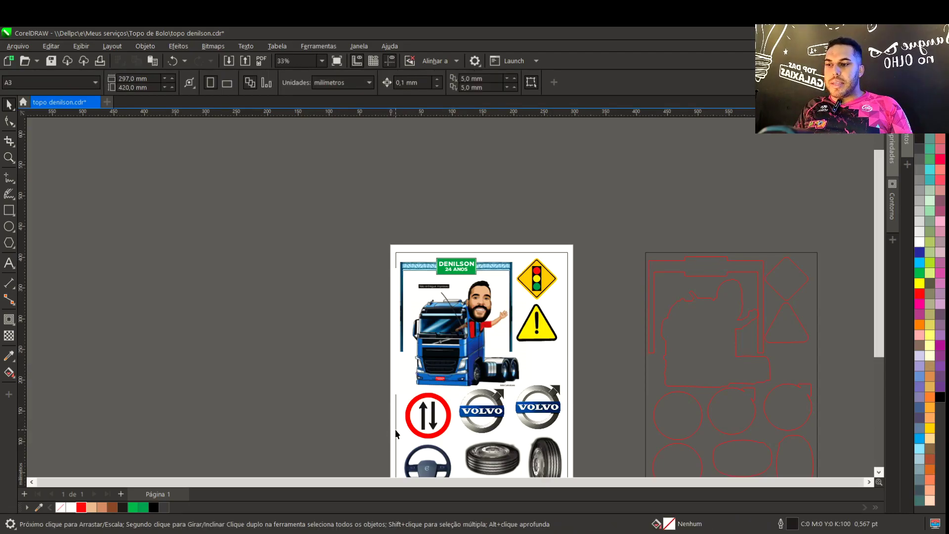
scroll(449, 297, up, 1)
scroll(449, 296, up, 2)
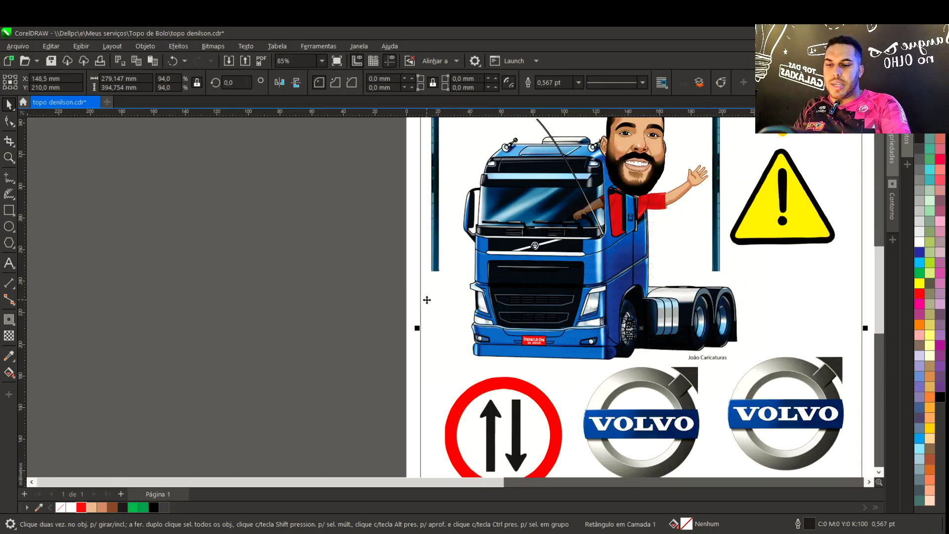
scroll(426, 300, down, 2)
click(454, 314)
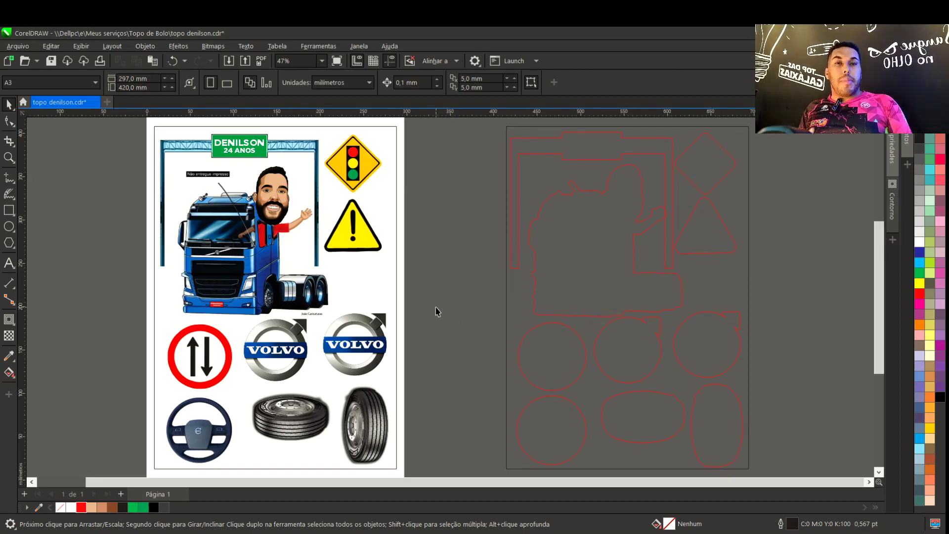
Select the grouped red cut outlines together with their frame beside the page, and clear the selection
scroll(437, 311, down, 1)
drag(490, 118, 737, 468)
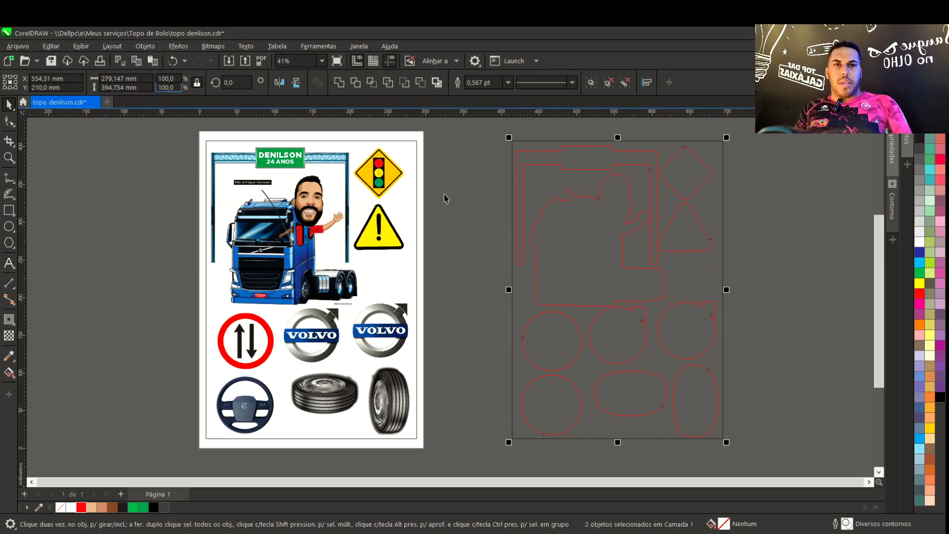
click(244, 60)
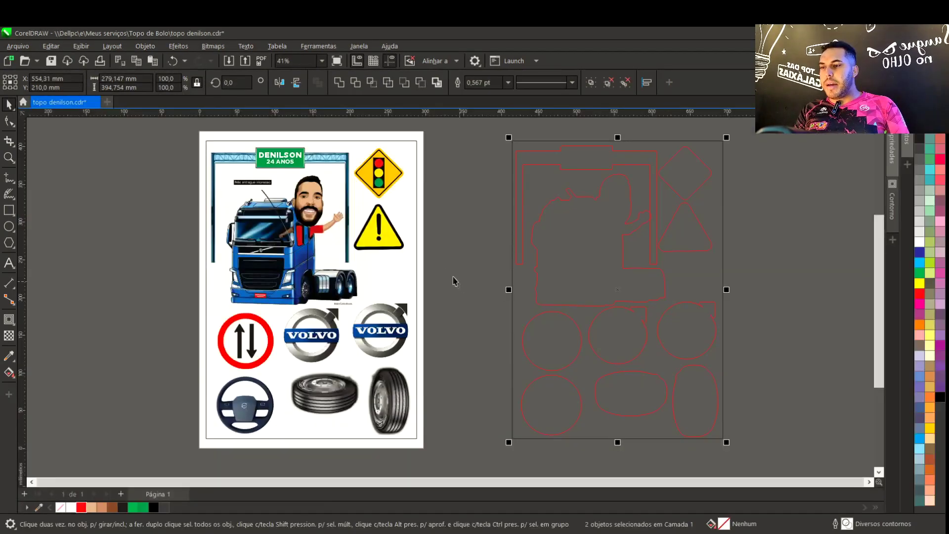
click(447, 280)
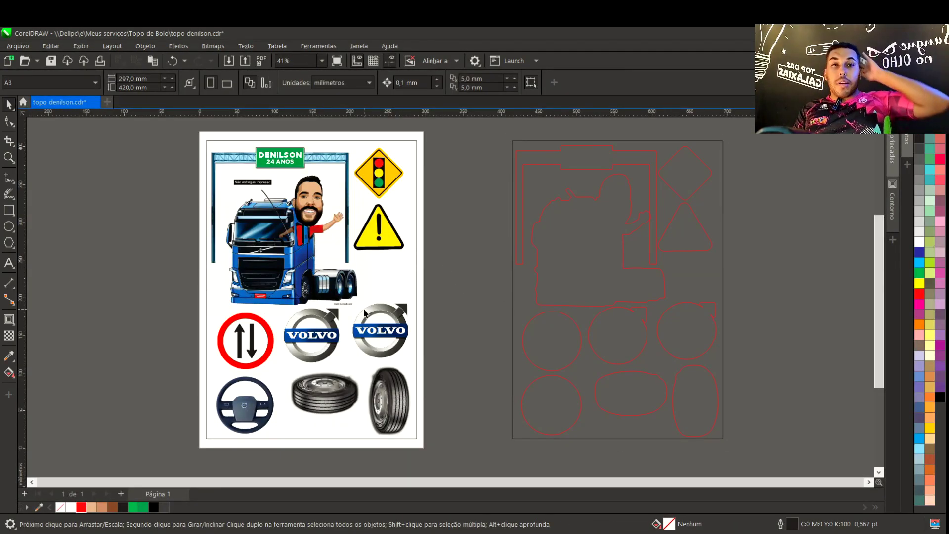